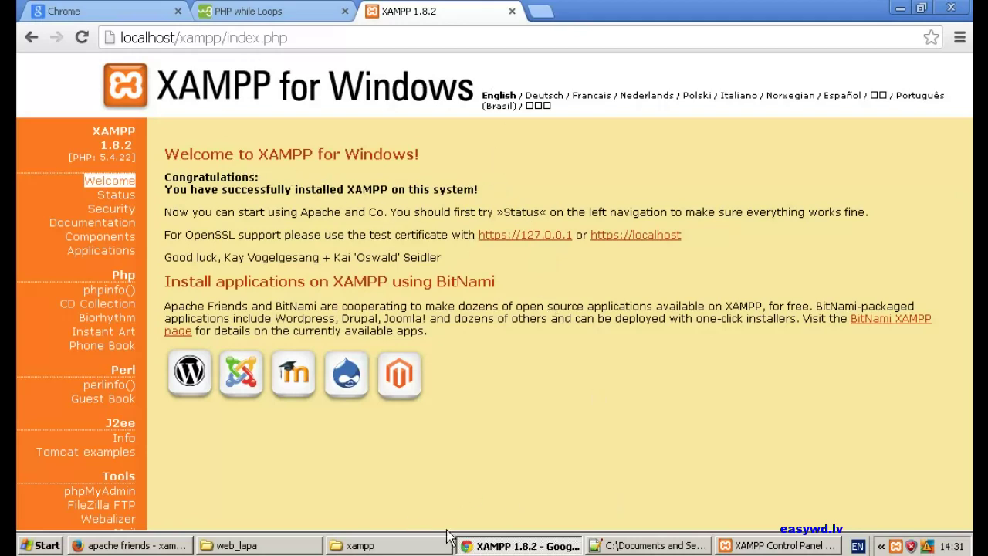
- Minimize Chrome, bring back the XAMPP Control Panel, and close it to the tray
left_click(473, 544)
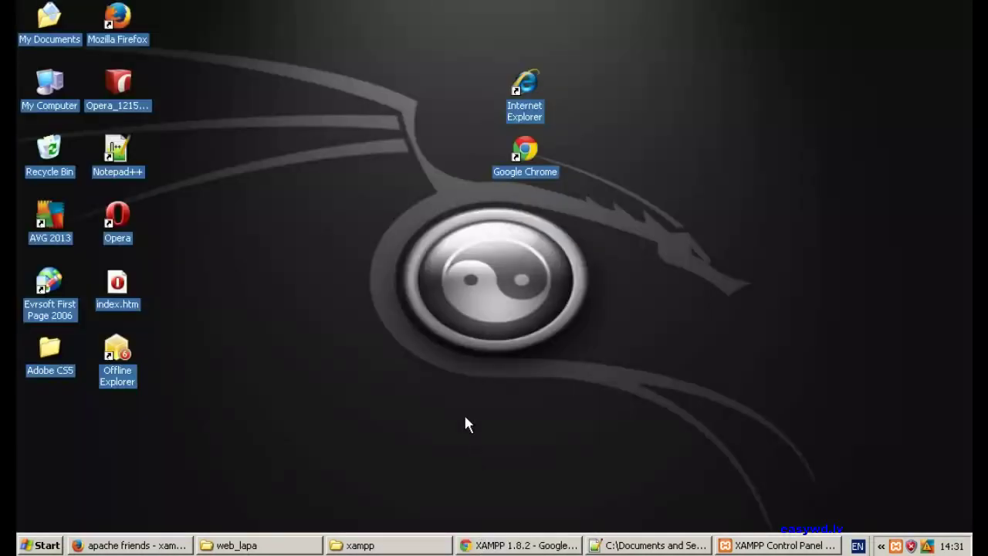
left_click(760, 544)
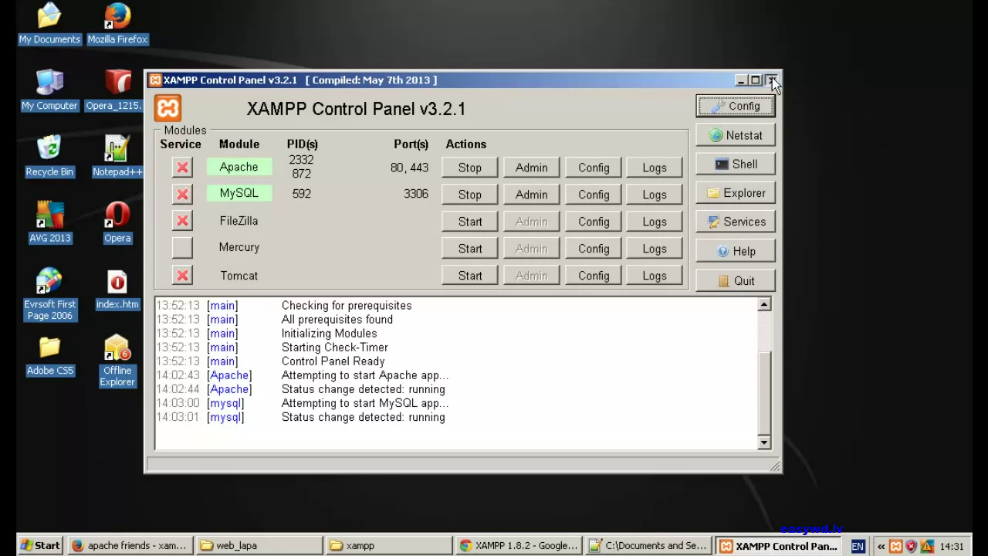
left_click(773, 81)
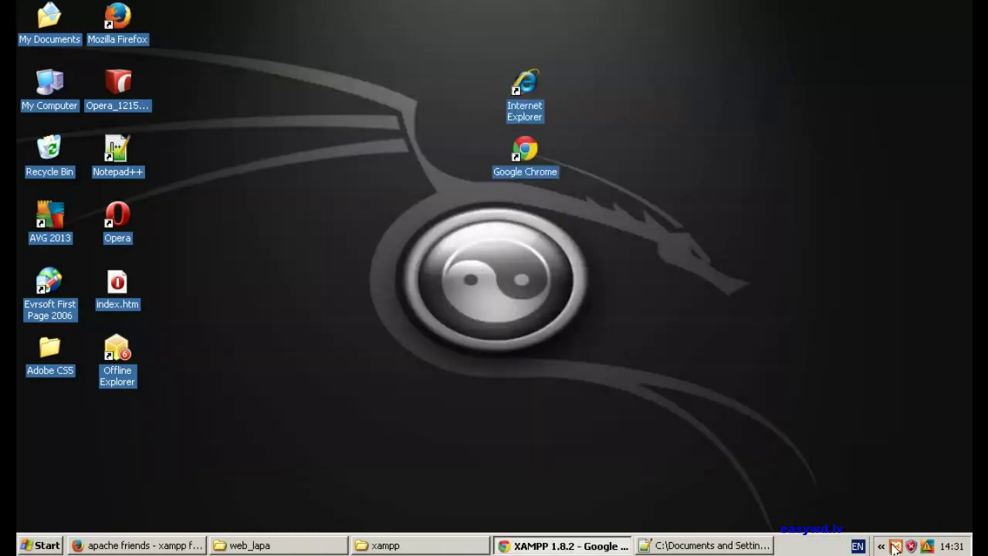
- Restore the Control Panel from the tray menu's Show / Hide, then bring the C:\xampp folder forward
right_click(894, 546)
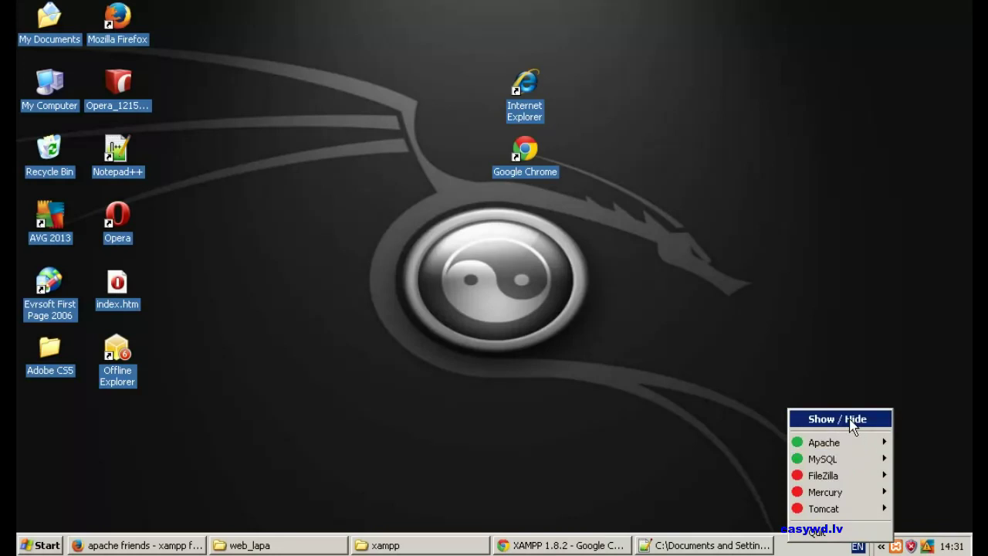
left_click(853, 421)
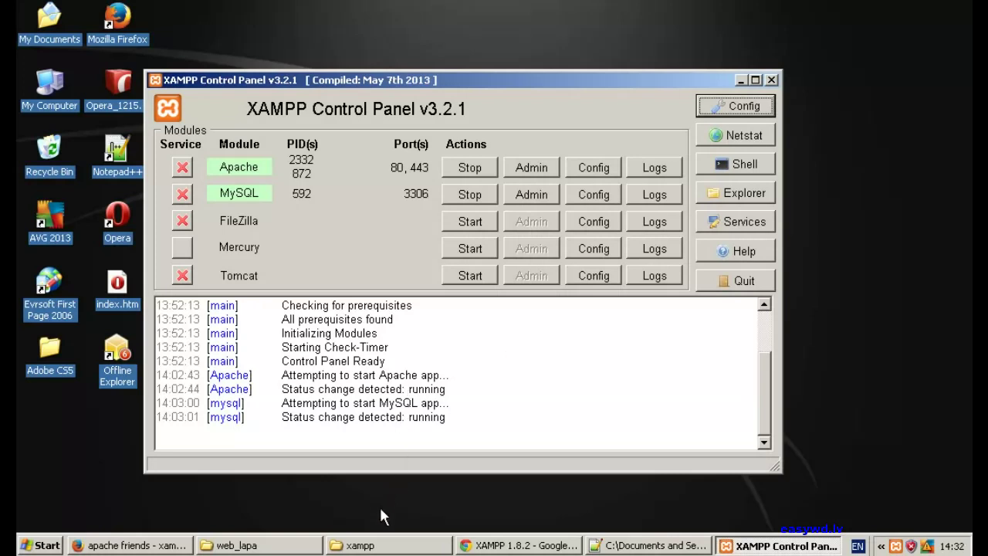
left_click(375, 545)
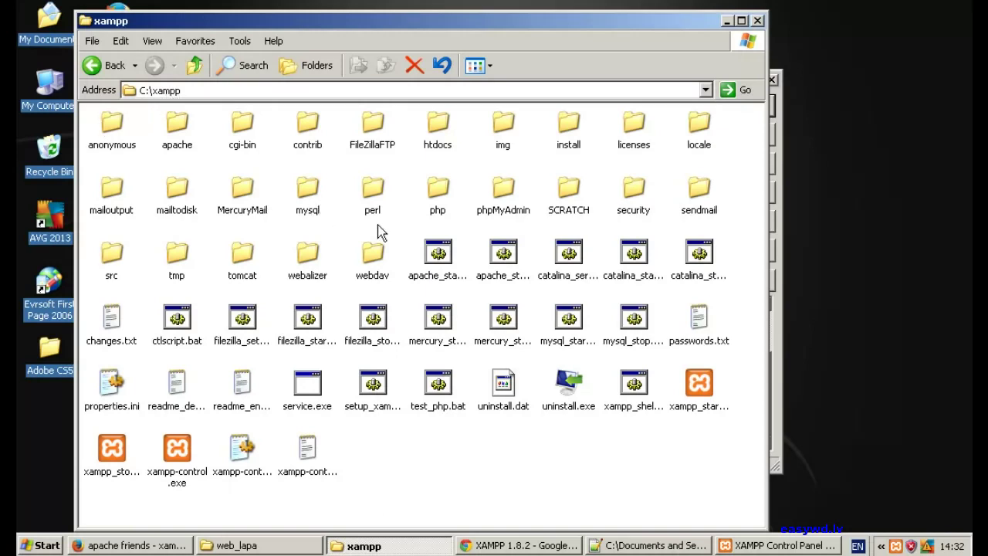
- Point out apache_start.bat, apache_stop.bat, mysql_start.bat, mysql_stop.bat and xampp-control.exe, then minimize Explorer
left_click(443, 253)
left_click(494, 254)
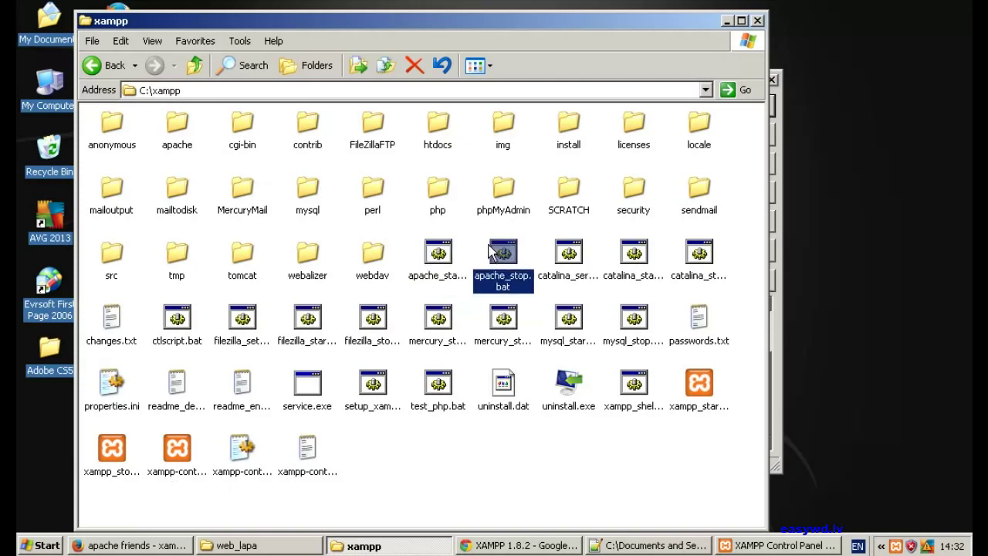
left_click(467, 233)
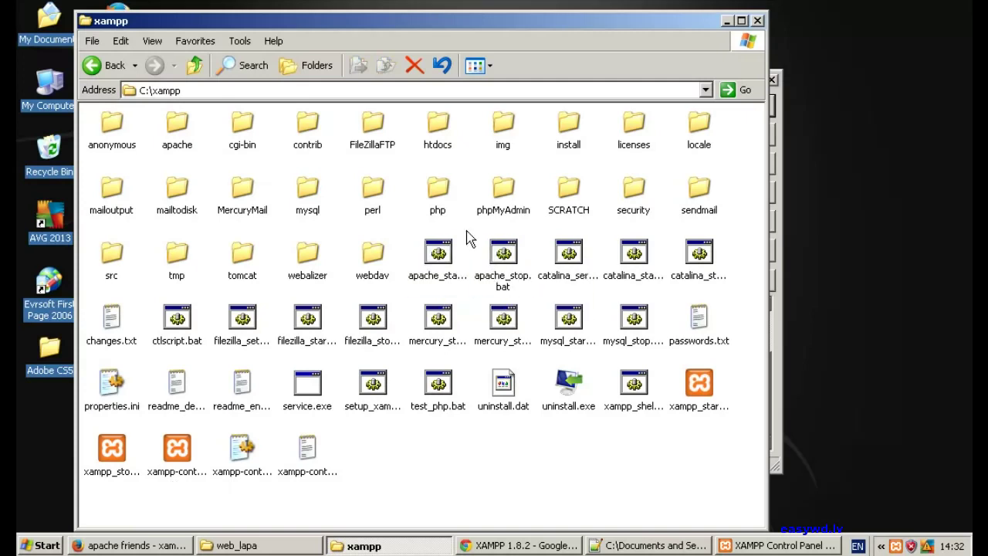
left_click(577, 323)
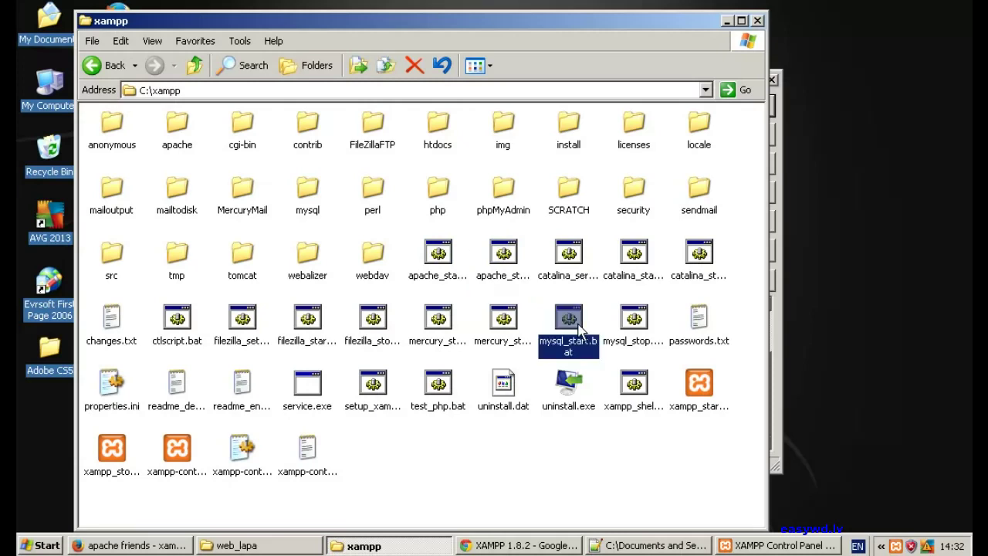
left_click(634, 325)
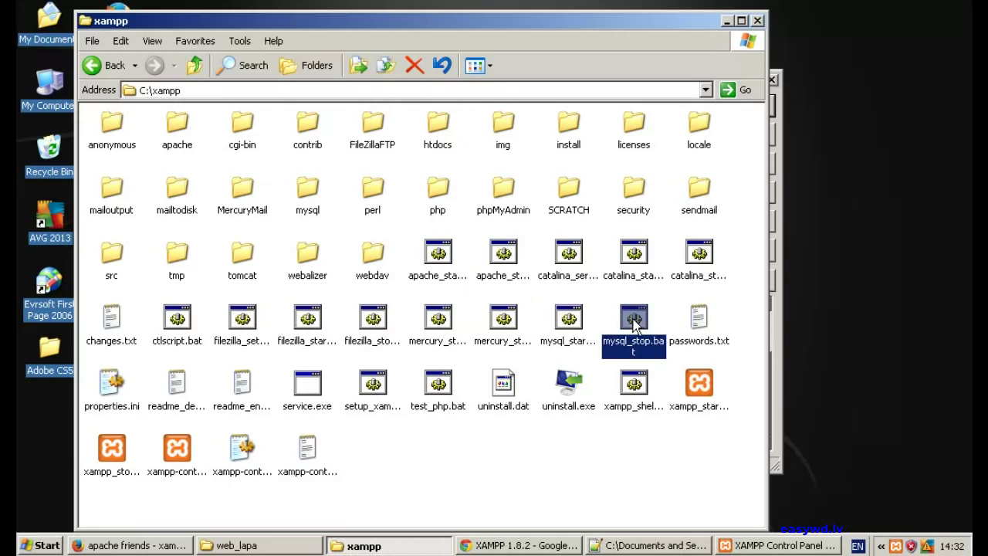
left_click(571, 463)
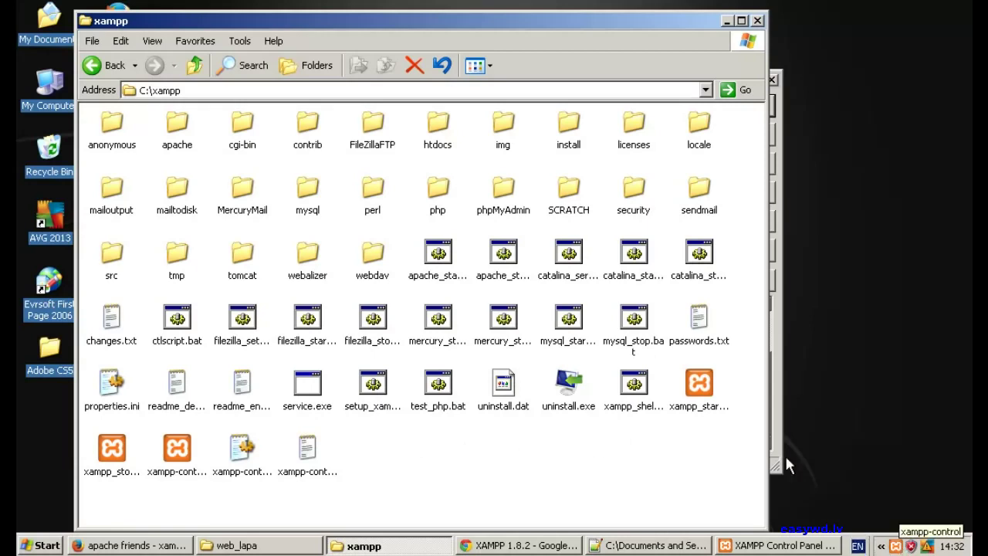
left_click(183, 453)
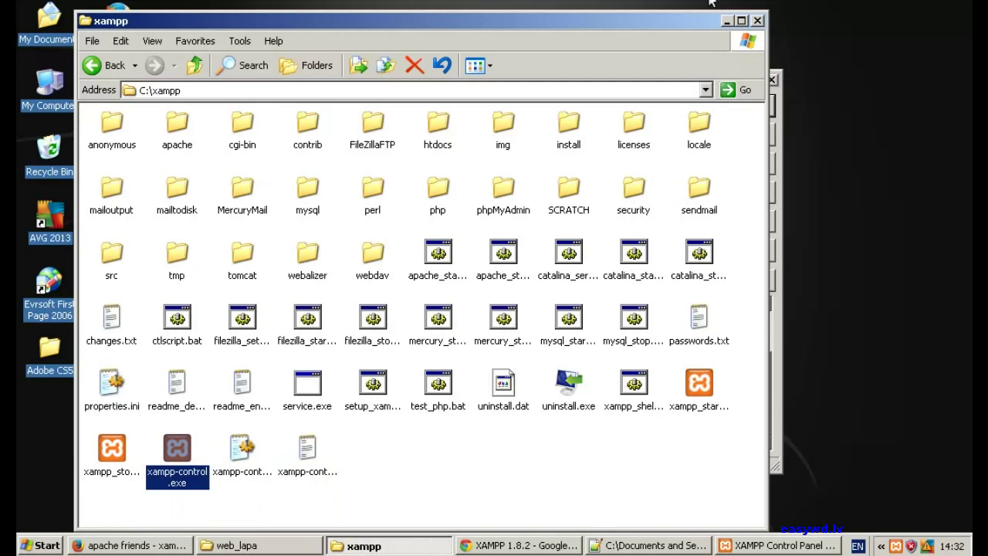
left_click(727, 20)
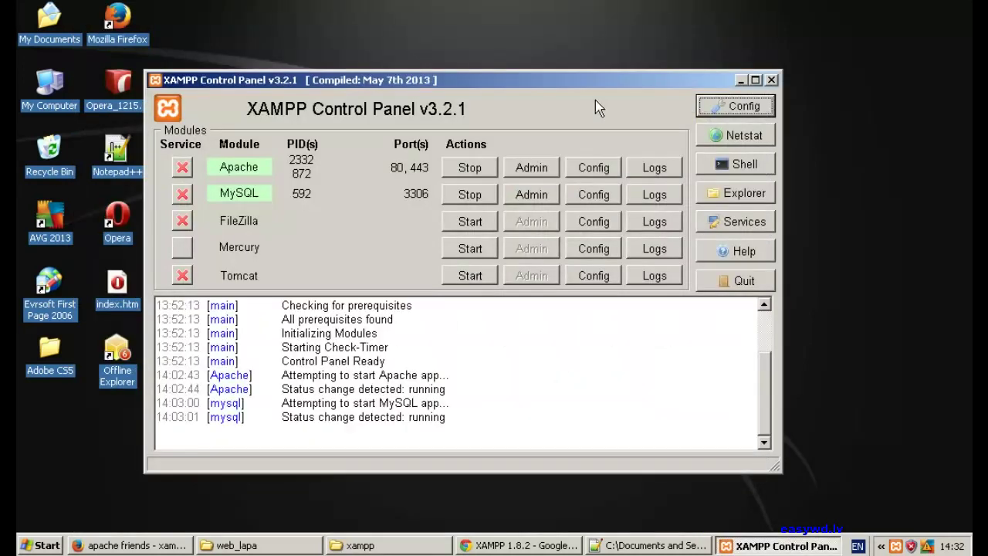
- Tick Apache and MySQL under Autostart of modules in Config, save, and close the panel to the tray
left_click(745, 106)
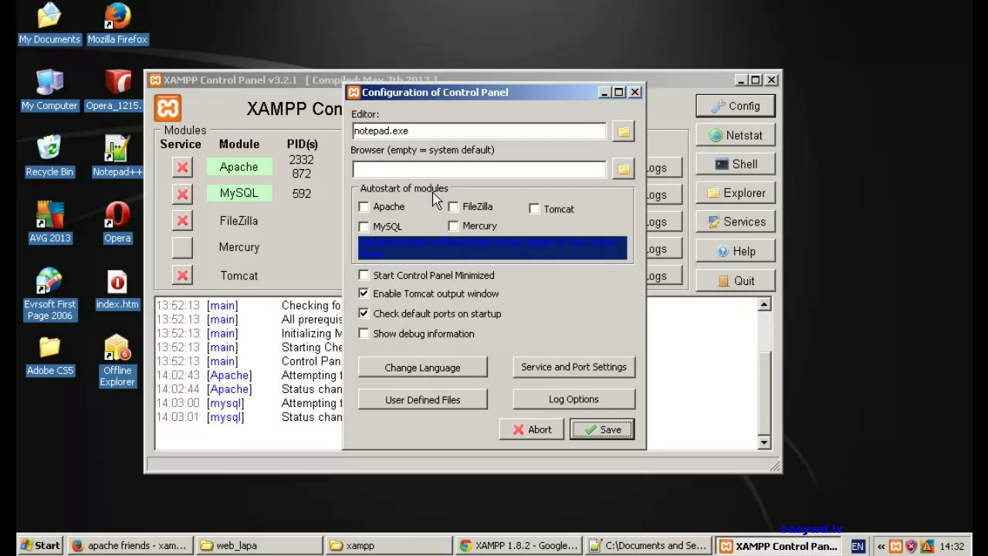
left_click(363, 206)
left_click(364, 226)
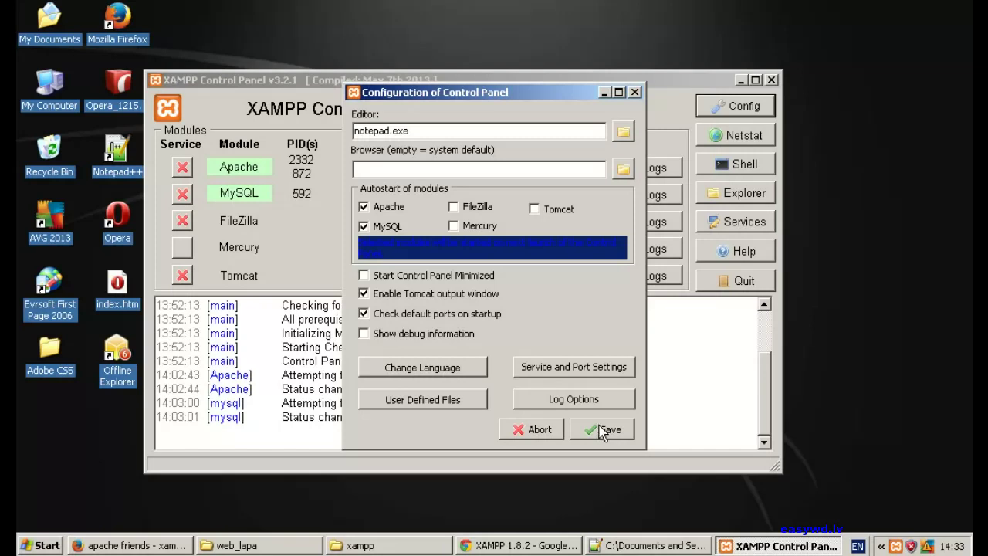
left_click(604, 430)
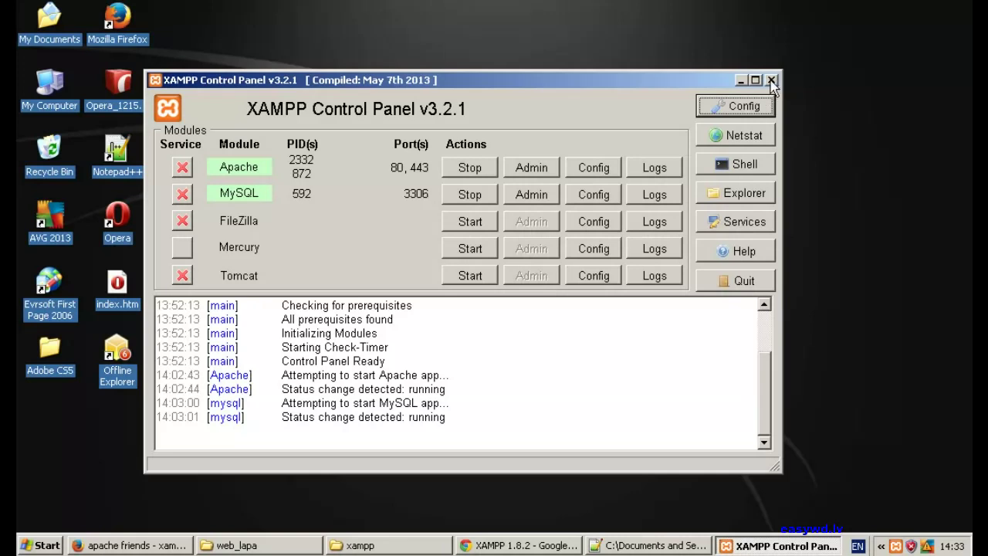
left_click(771, 80)
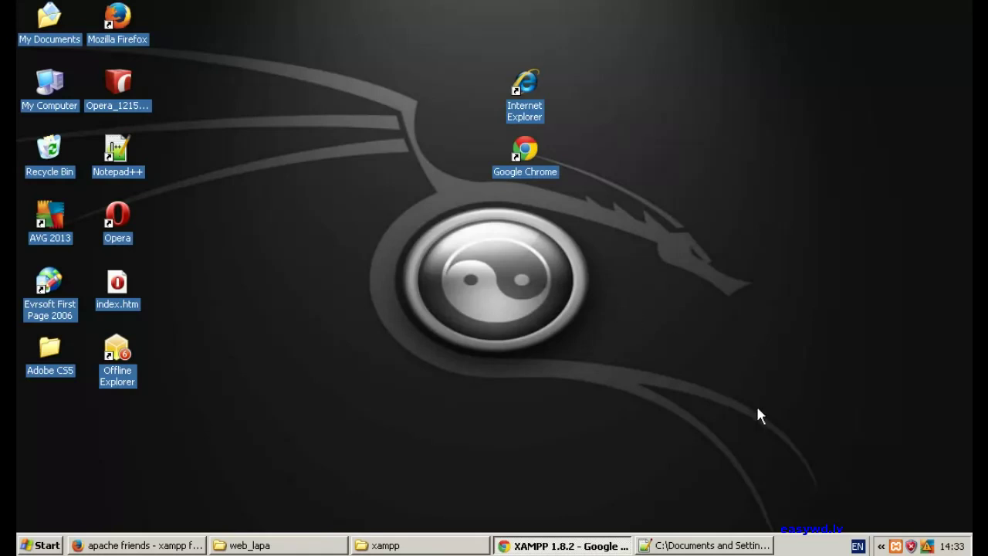
- Open and dismiss the XAMPP tray menu, then bring the Apache Friends page in Firefox forward
right_click(897, 548)
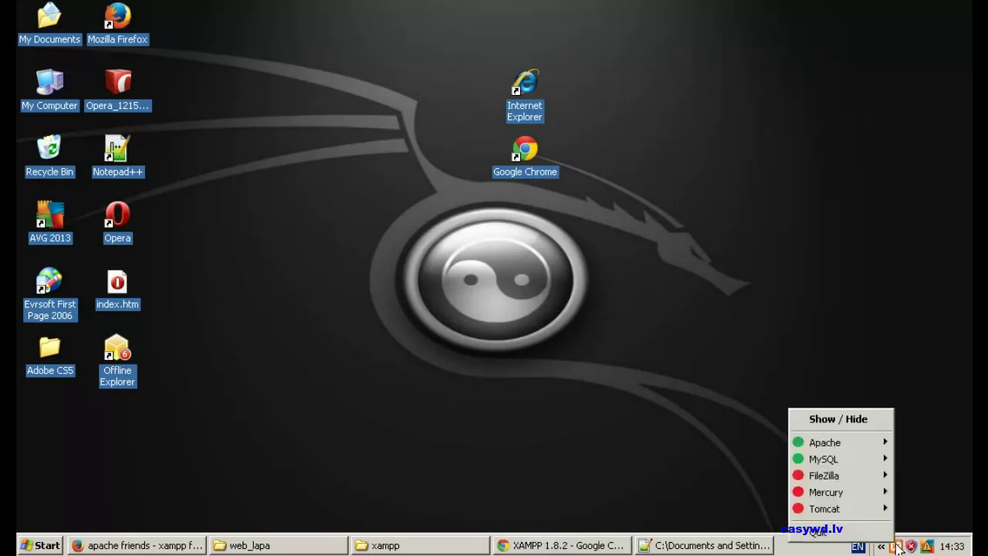
left_click(474, 327)
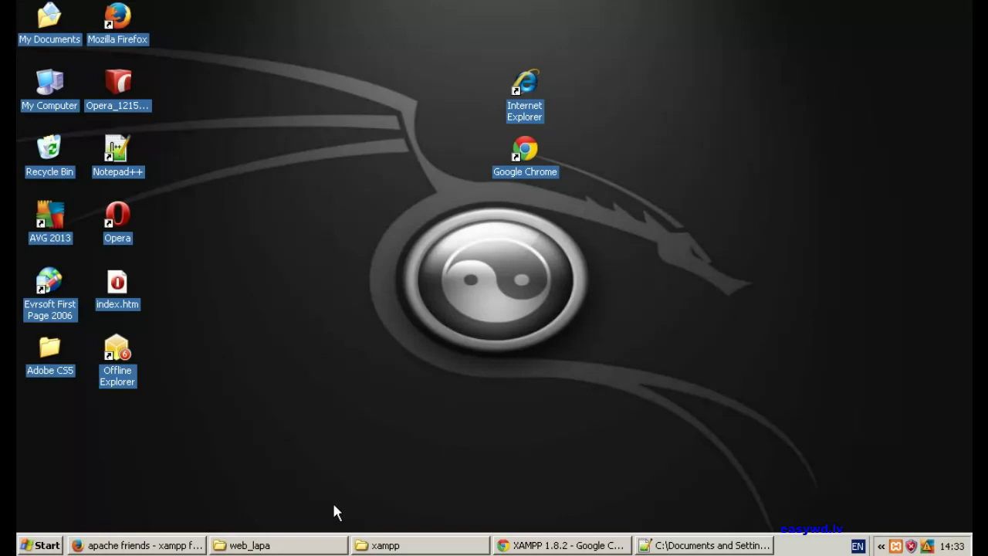
left_click(146, 547)
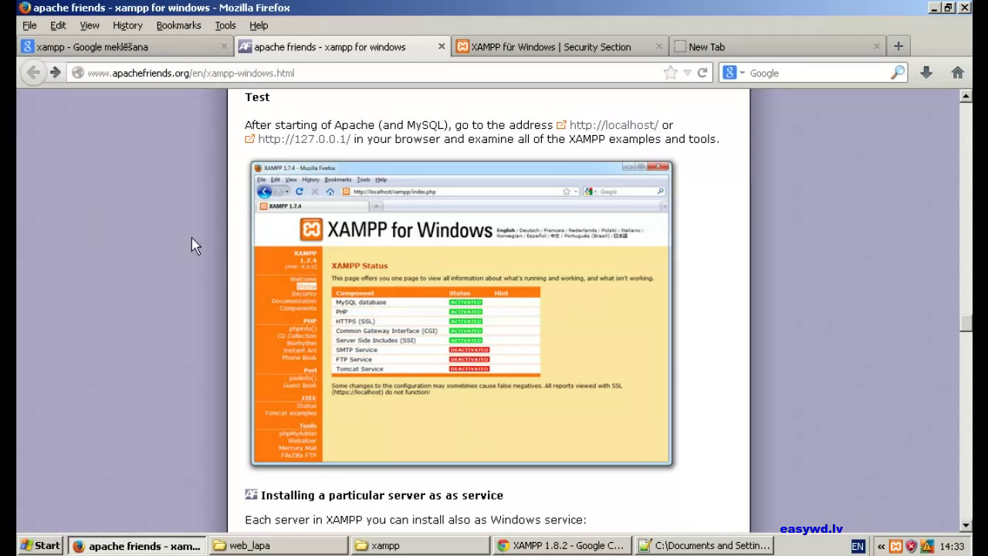
- Read the 'A matter of security' section on apachefriends.org, then switch to Chrome's XAMPP welcome page
scroll(192, 239, "down", 10)
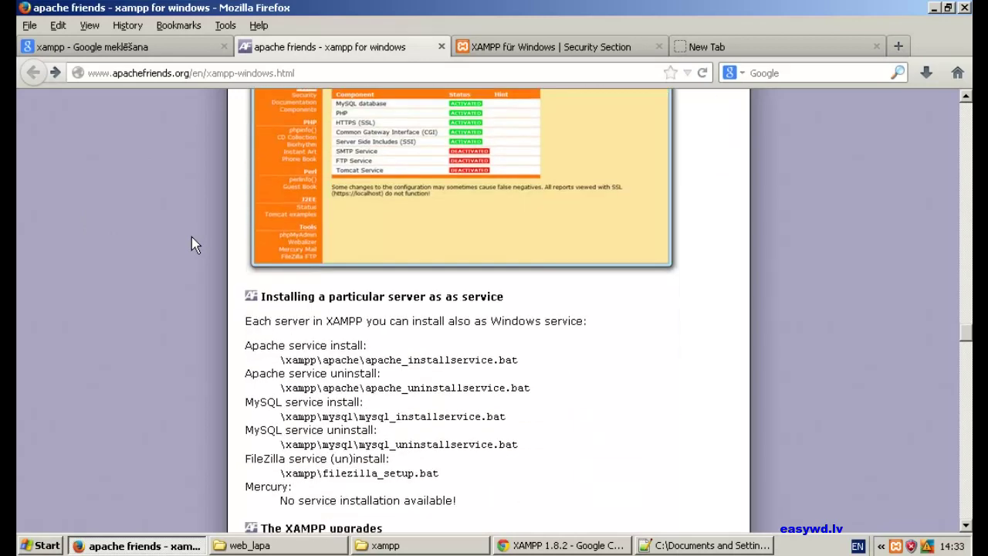
scroll(191, 237, "down", 5)
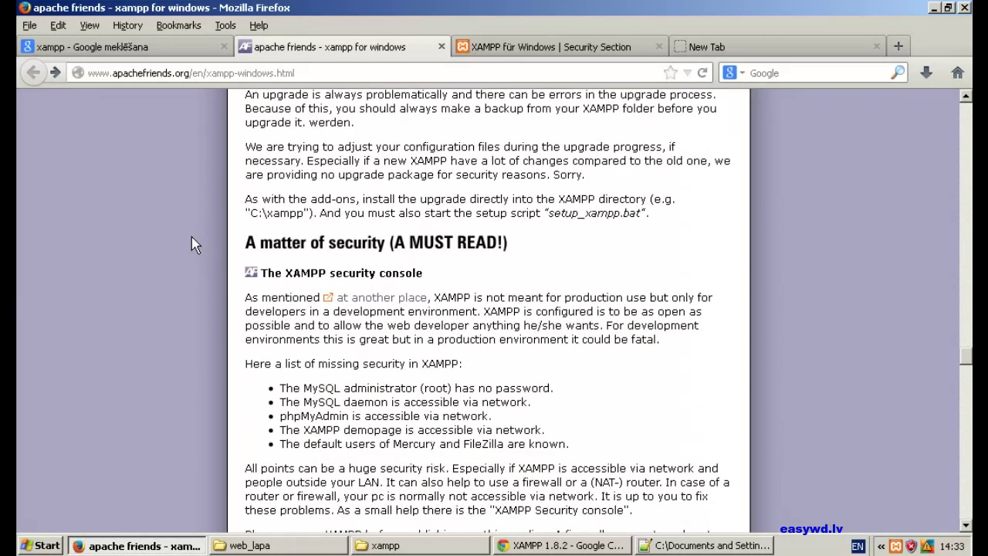
scroll(191, 237, "down", 3)
scroll(251, 172, "up", 2)
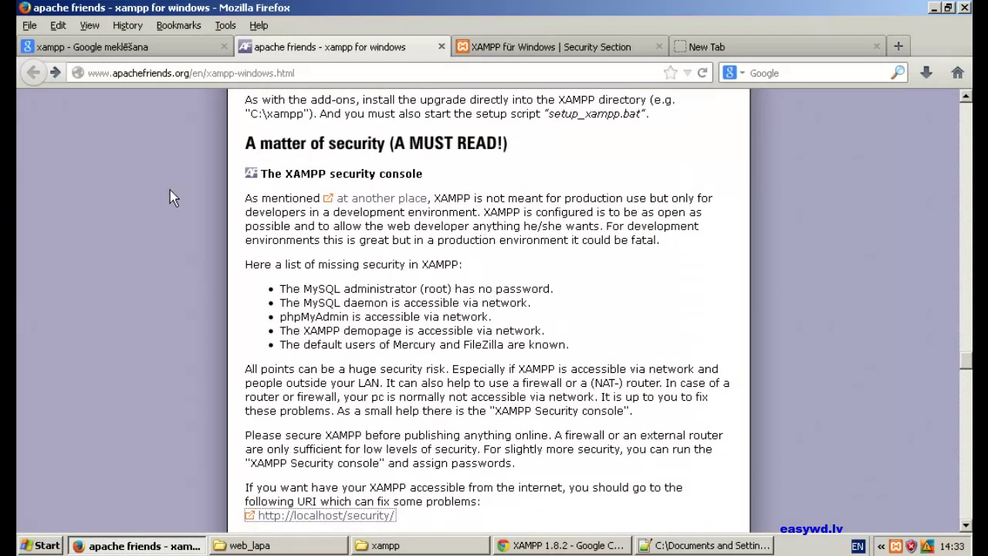
scroll(170, 197, "down", 9)
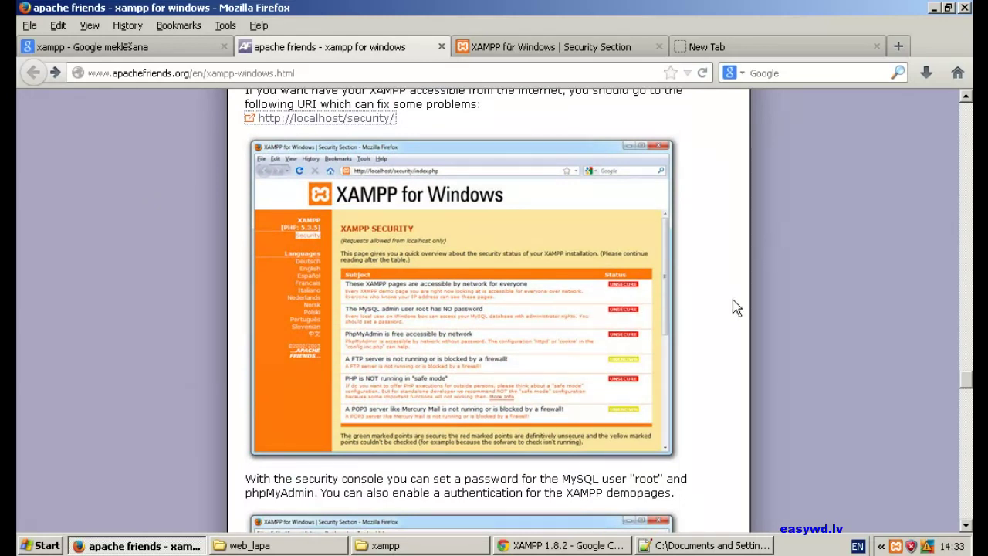
left_click(555, 545)
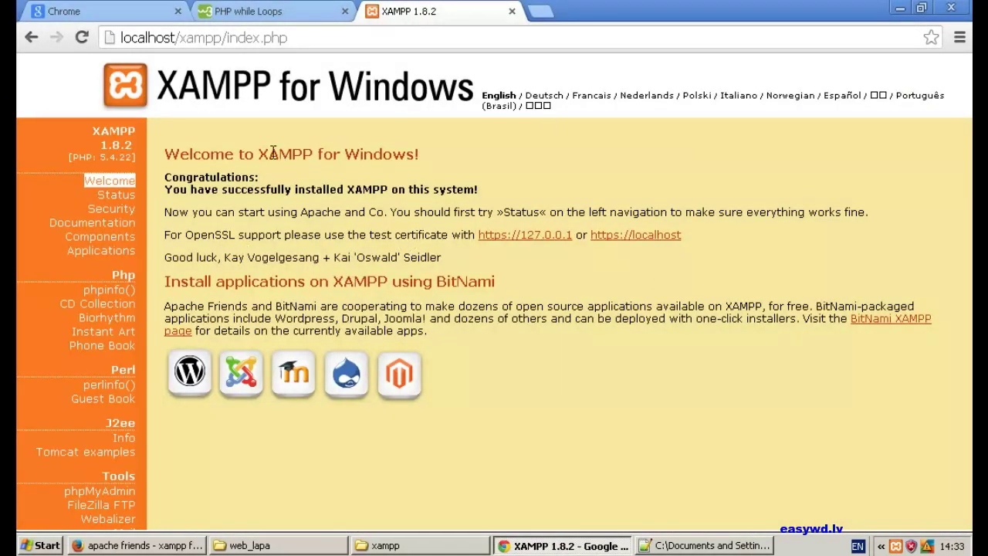
- View the XAMPP Status overview, then open the Security page at localhost/security/index.php
left_click(115, 196)
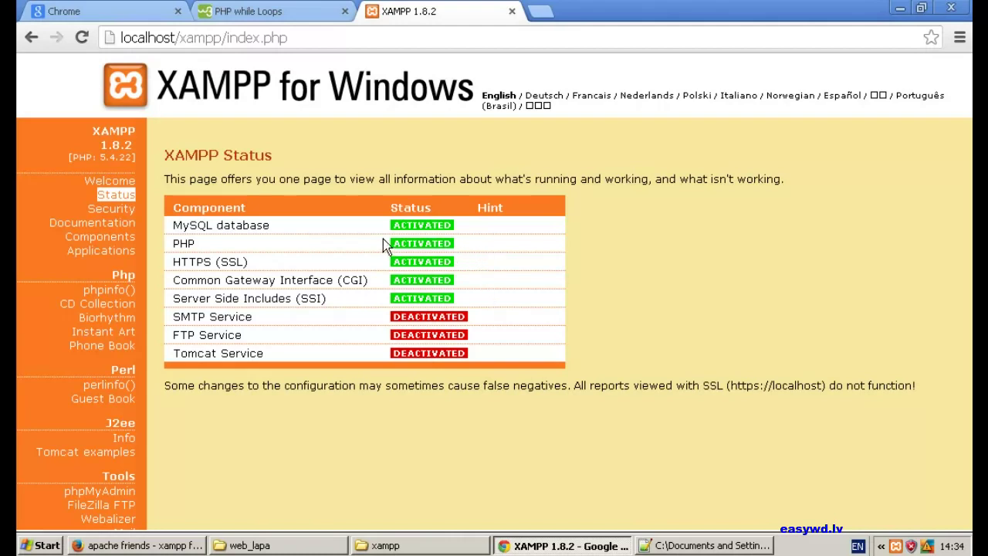
left_click(108, 211)
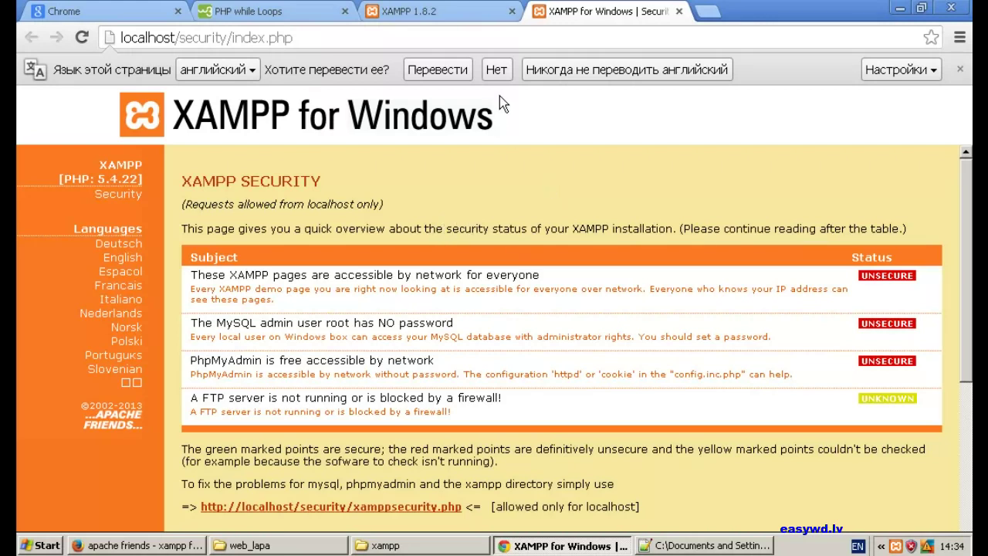
left_click(495, 71)
scroll(497, 182, "down", 2)
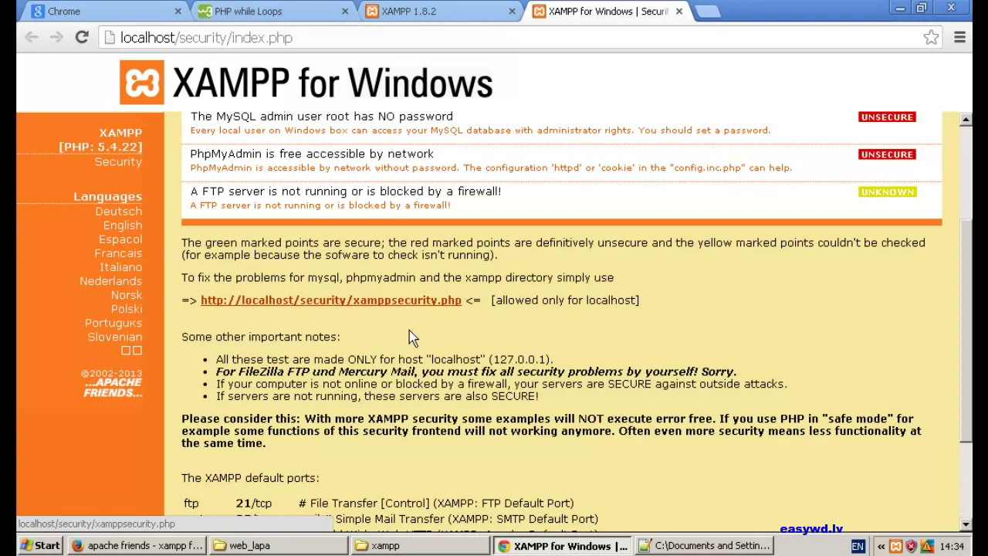
scroll(408, 335, "down", 3)
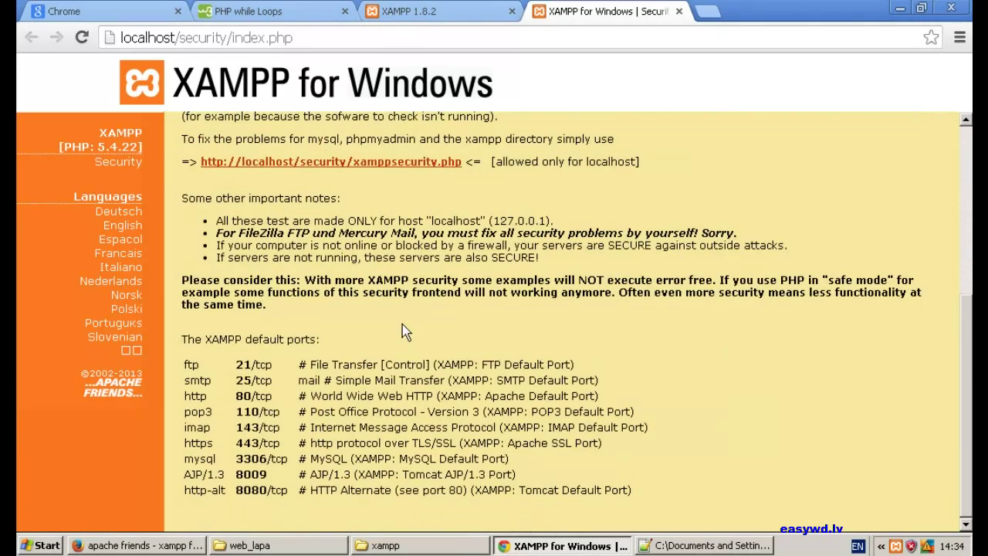
scroll(403, 331, "up", 2)
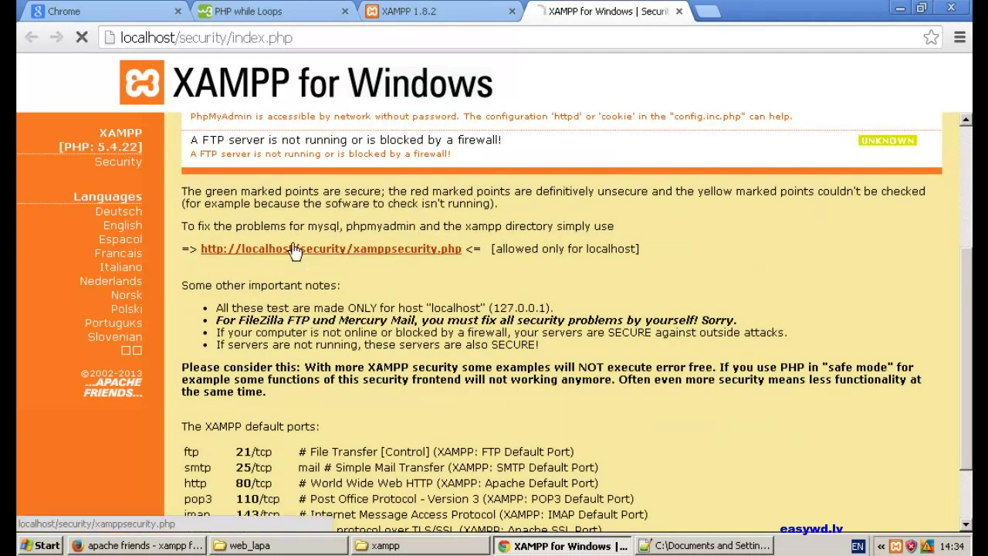
left_click(295, 250)
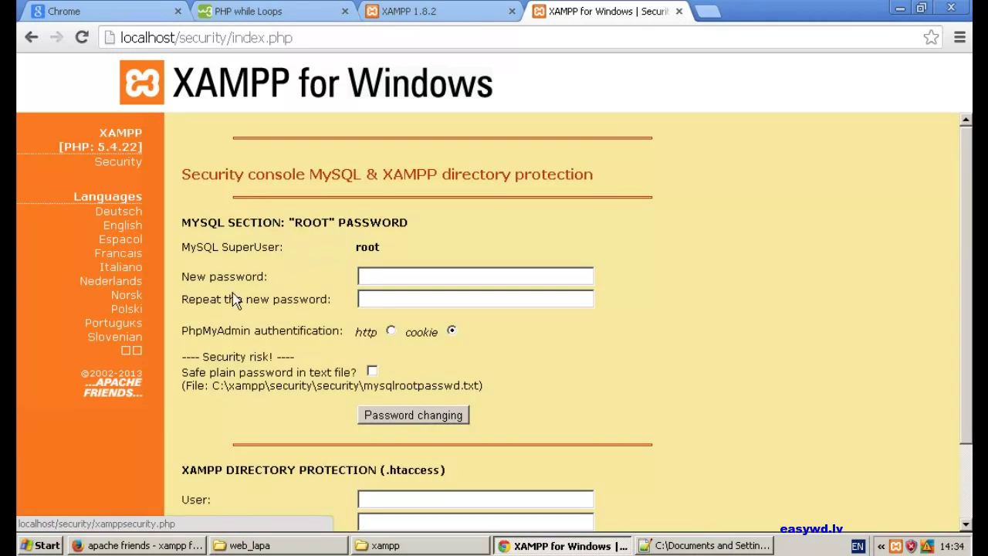
- Type the new MySQL root password into New password and Repeat the new password
left_click(484, 276)
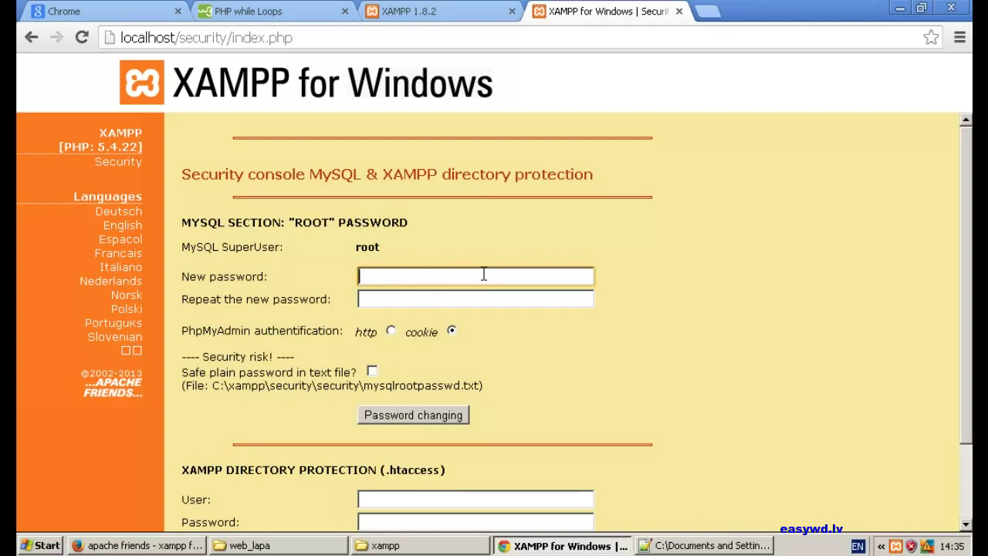
type("12345")
left_click(454, 301)
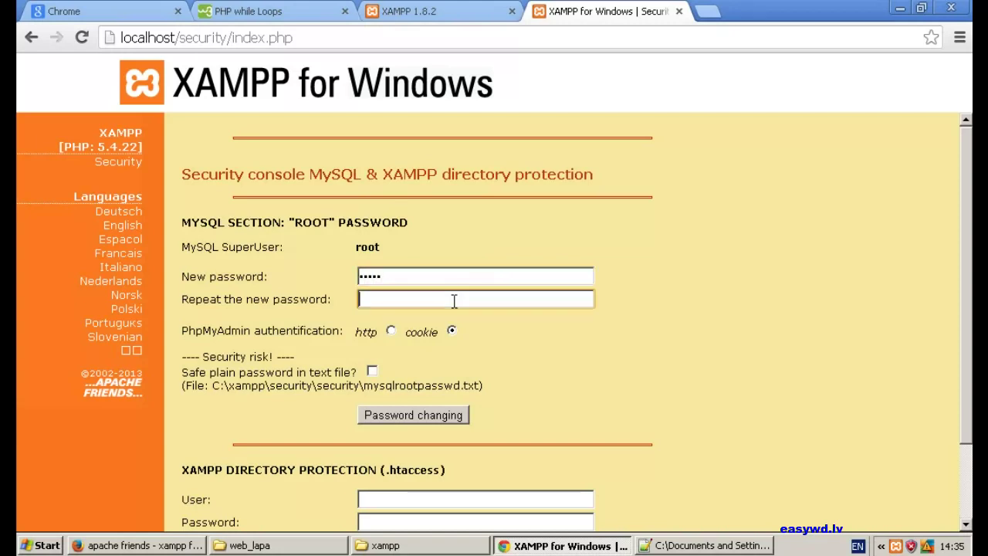
type("12345")
scroll(506, 313, "down", 1)
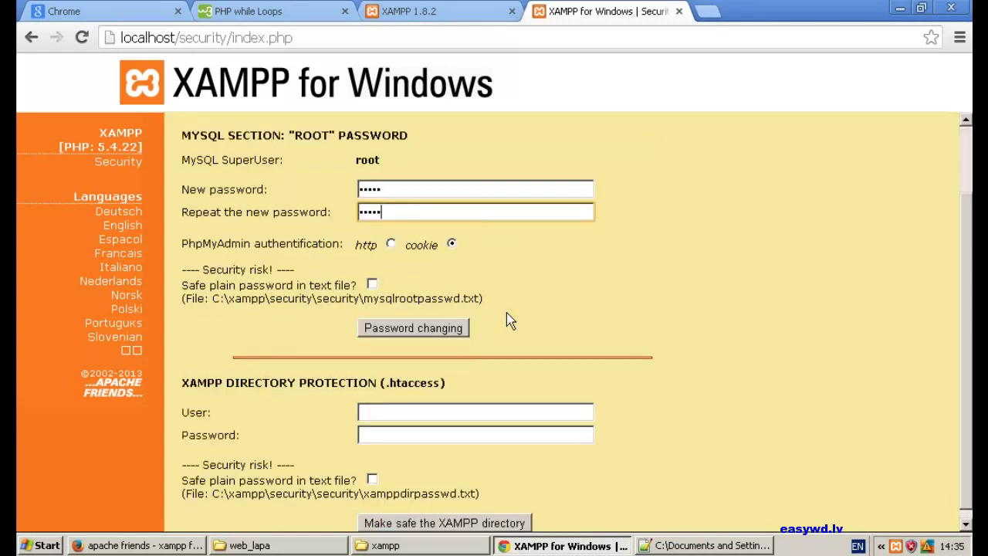
scroll(509, 321, "down", 1)
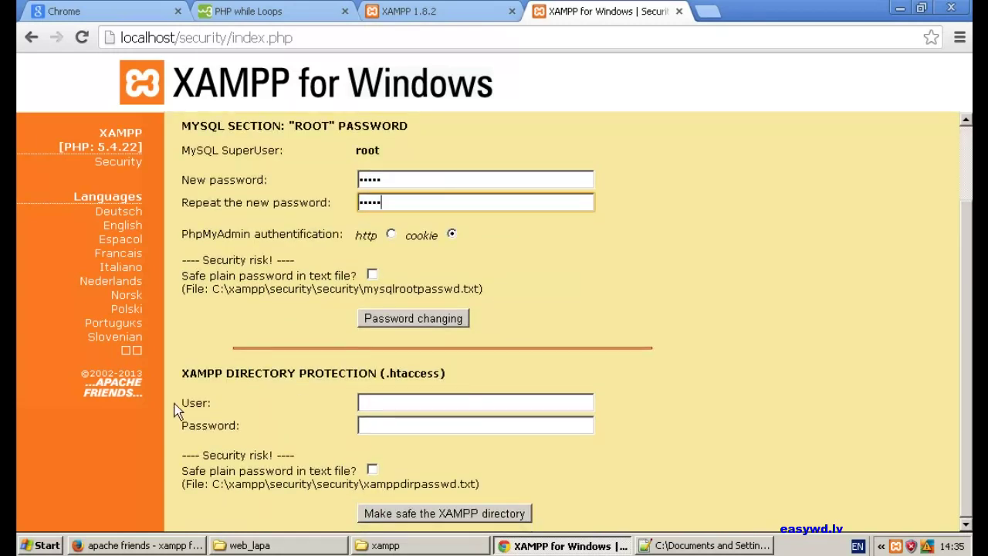
- Apply the new MySQL root password via Password changing and highlight the confirmation message
left_click(397, 402)
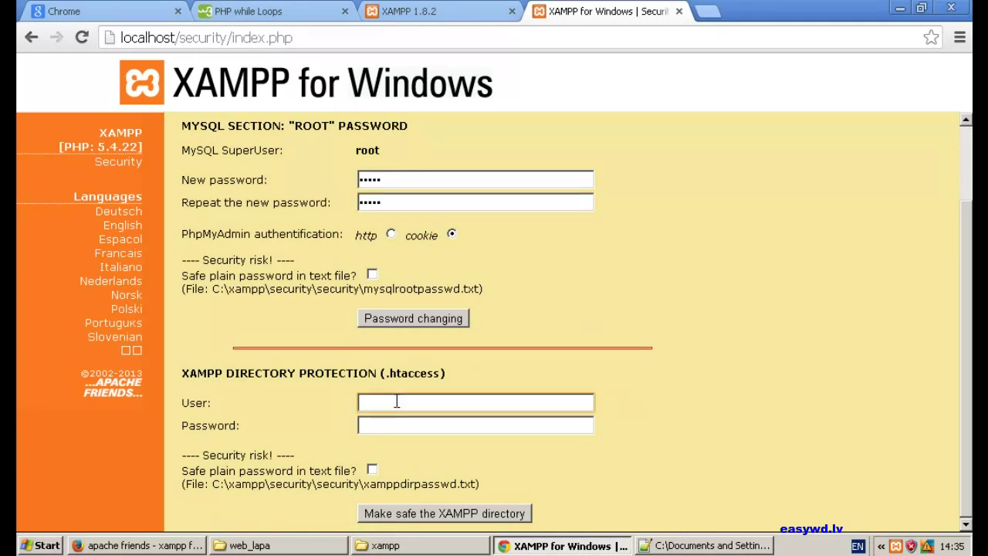
type("12344")
key("BackSpace")
key("BackSpace")
key("BackSpace")
key("BackSpace")
key("BackSpace")
type("root")
key("Tab")
type("12345")
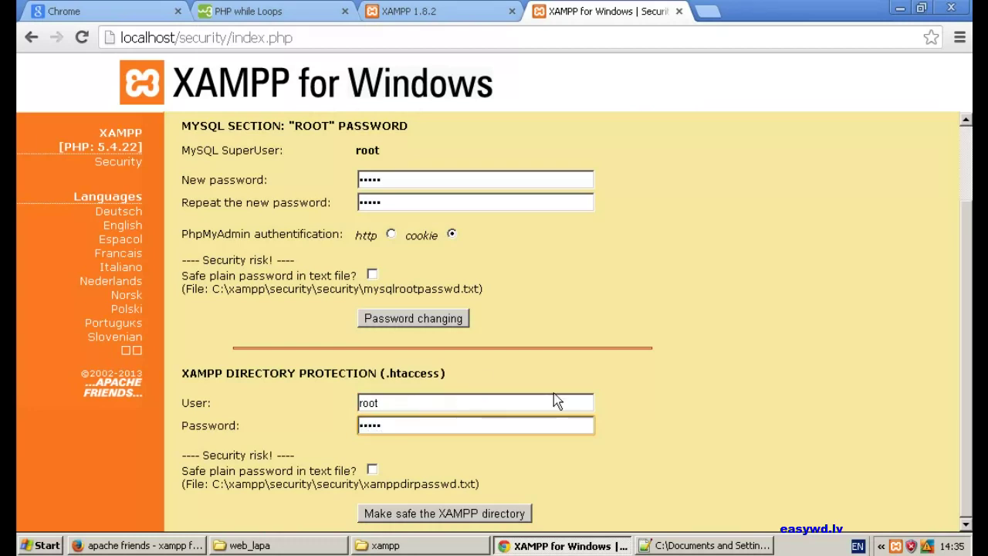
scroll(548, 393, "up", 1)
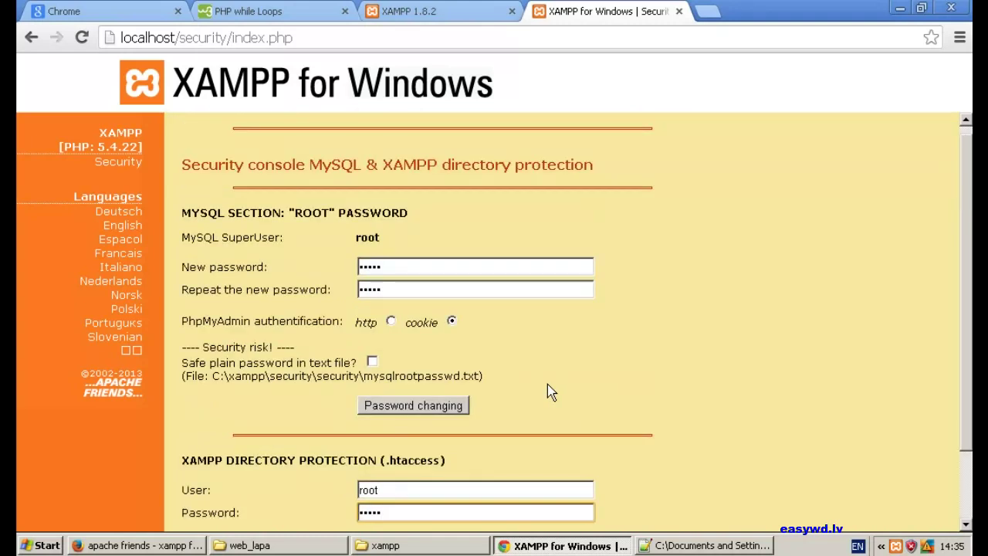
left_click(402, 407)
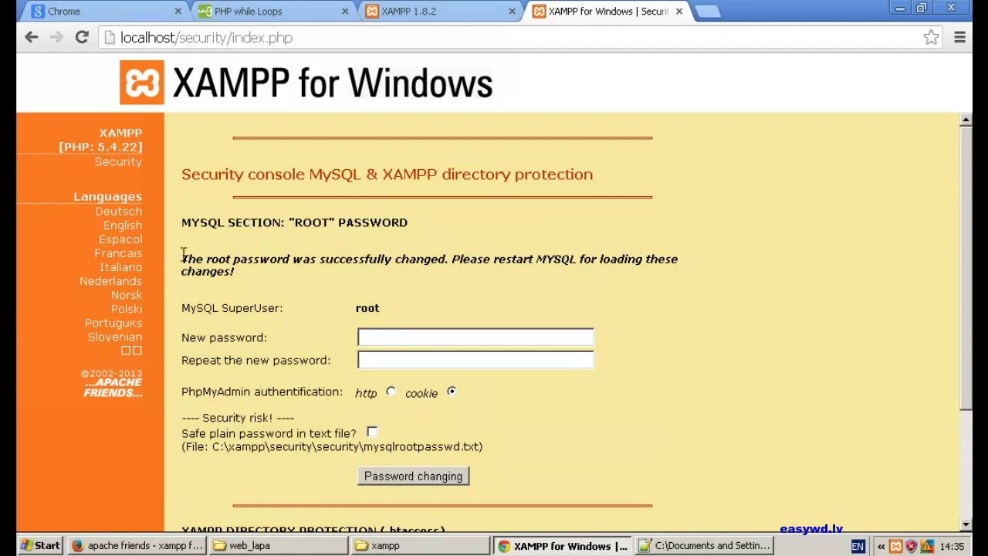
left_click_drag(183, 258, 306, 280)
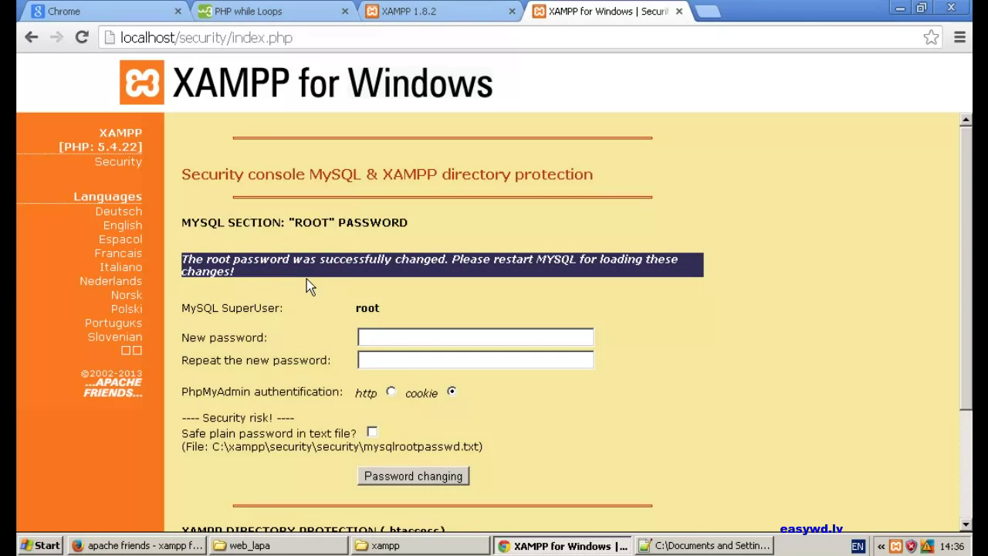
left_click(306, 280)
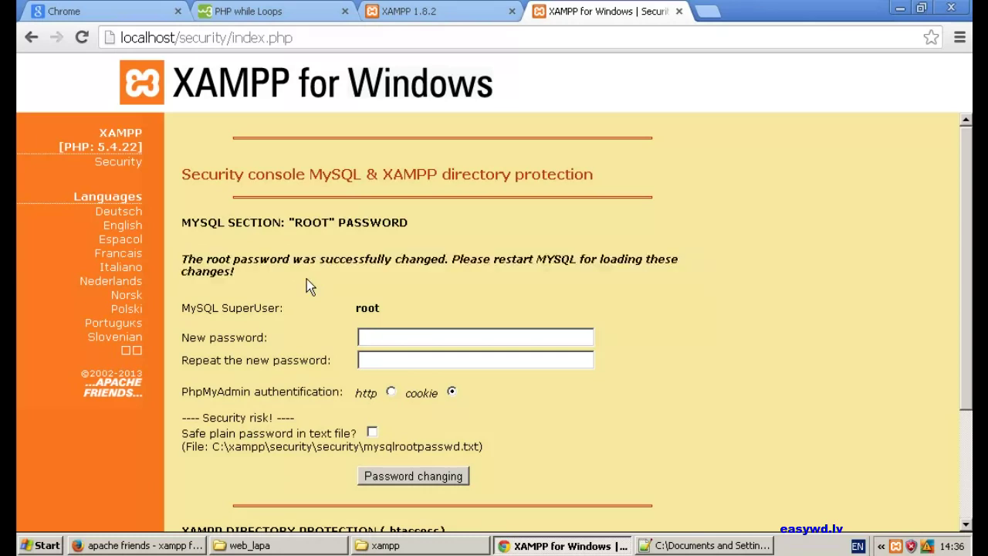
scroll(307, 280, "down", 1)
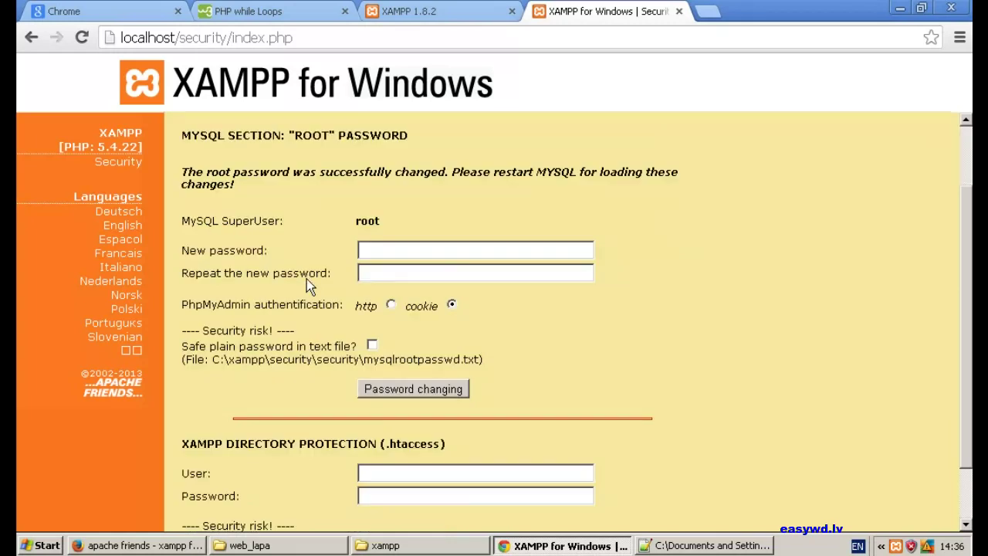
scroll(307, 279, "down", 1)
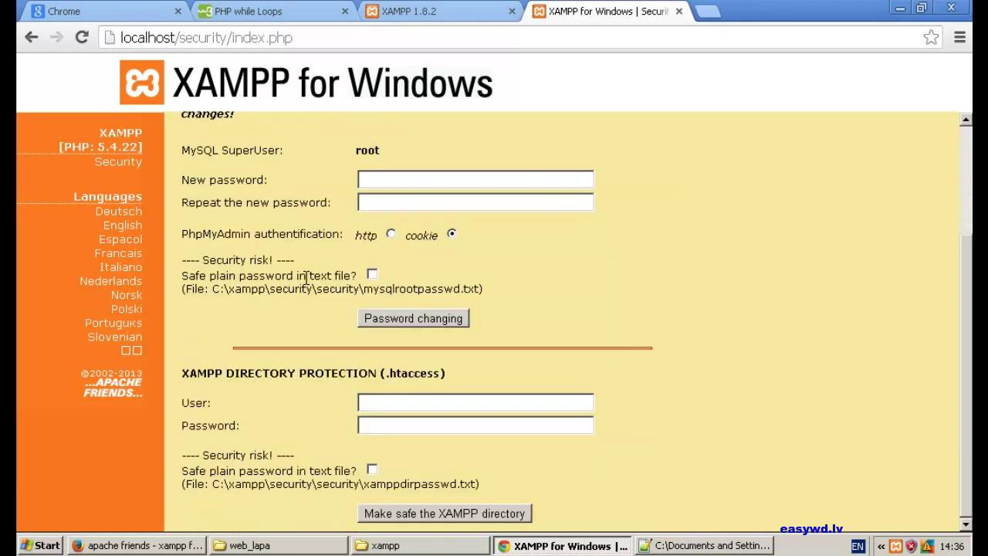
- Protect the XAMPP directory for user root with a password, then minimize Chrome
left_click(376, 405)
type("root")
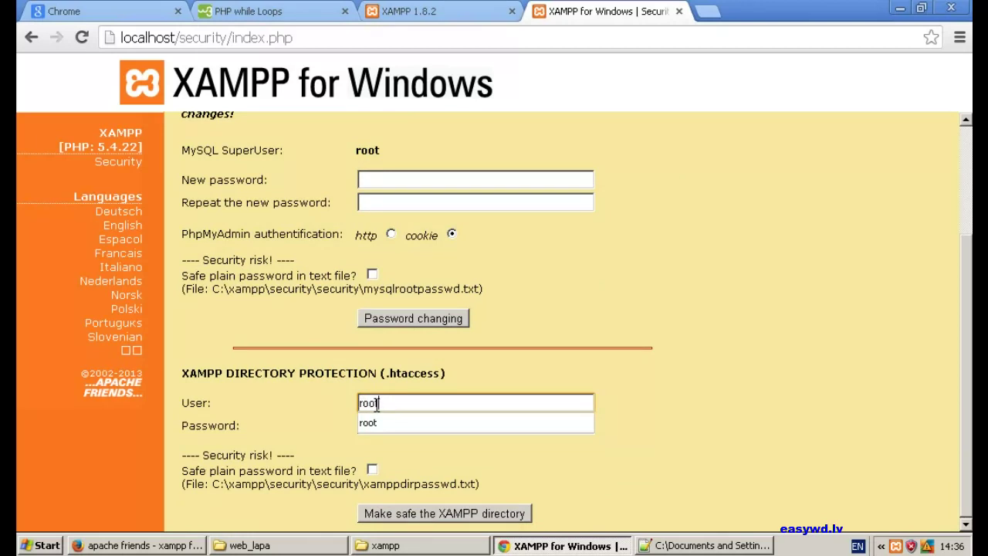
key("Tab")
type("root1")
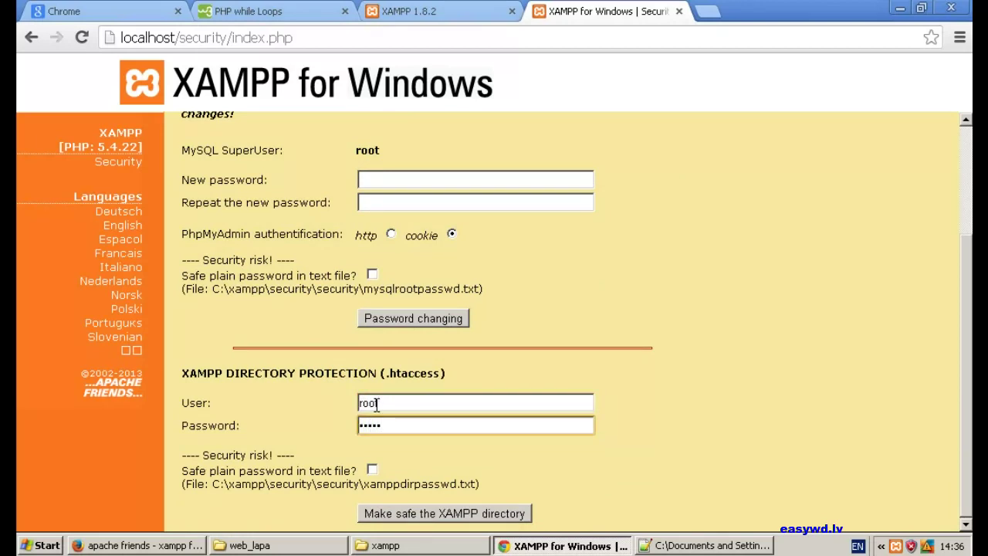
left_click(384, 514)
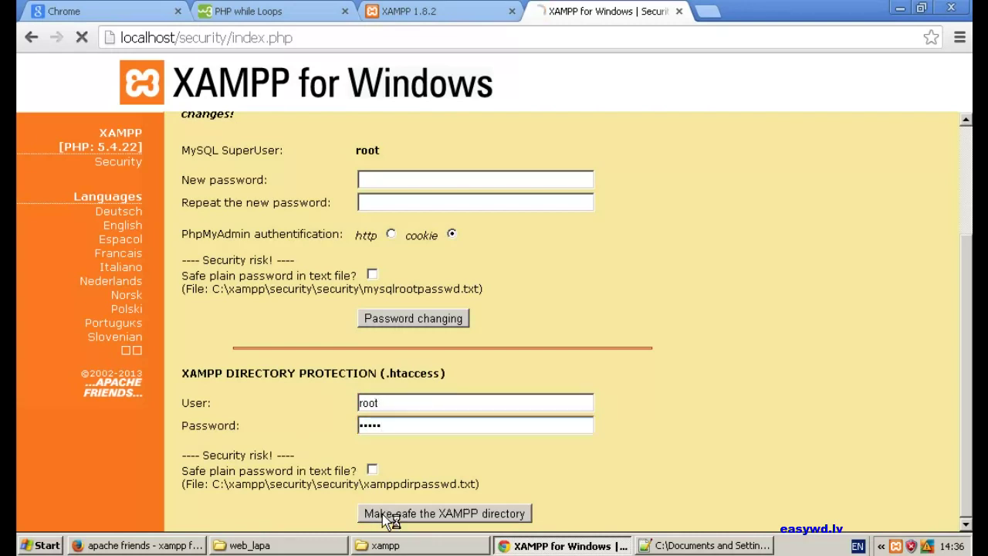
scroll(254, 296, "down", 2)
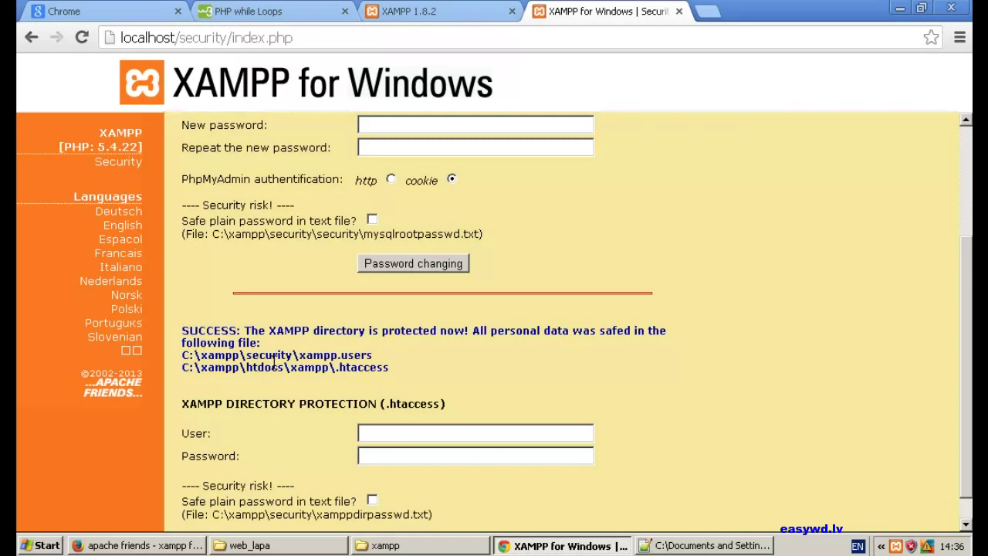
scroll(275, 363, "down", 1)
scroll(266, 337, "up", 3)
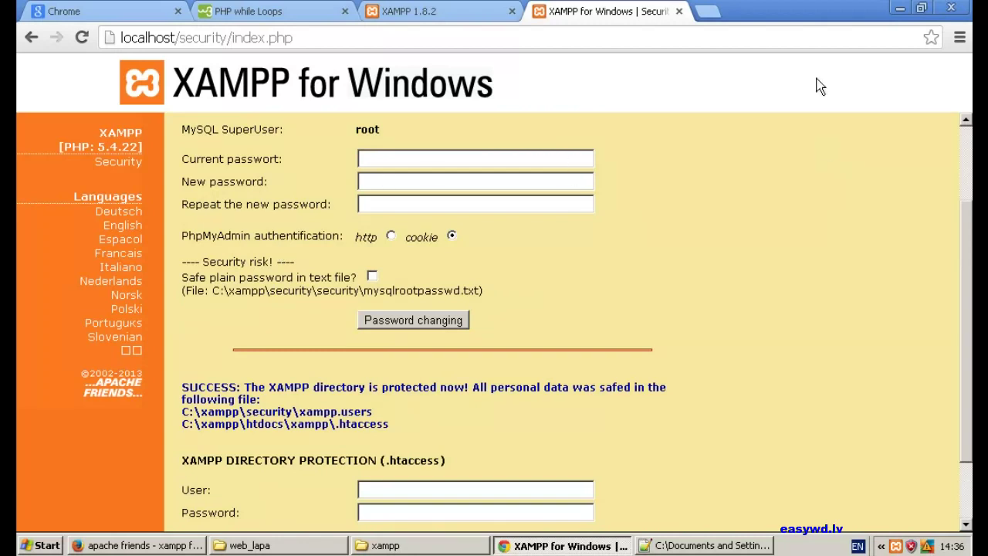
left_click(897, 10)
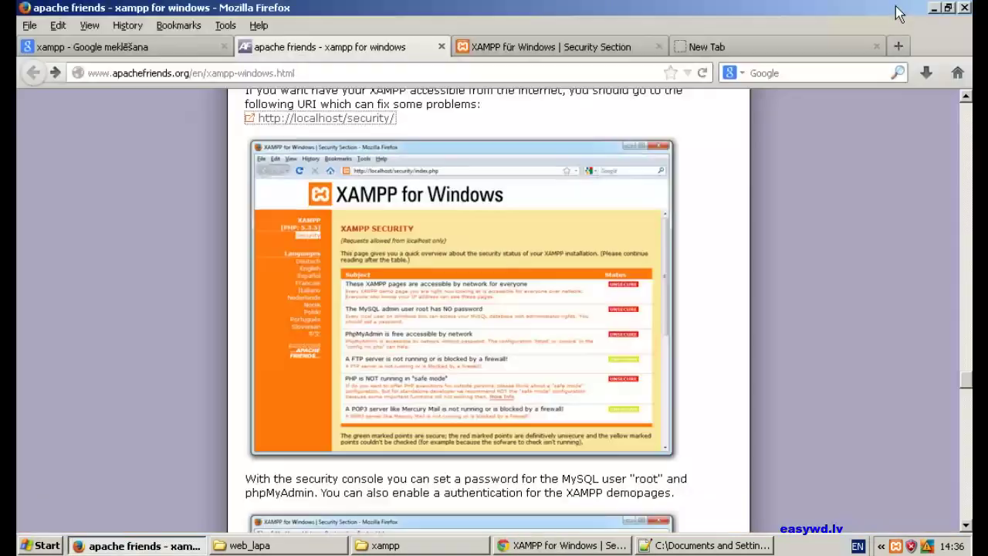
- Minimize Firefox and reopen the XAMPP Control Panel from the tray menu
left_click(937, 7)
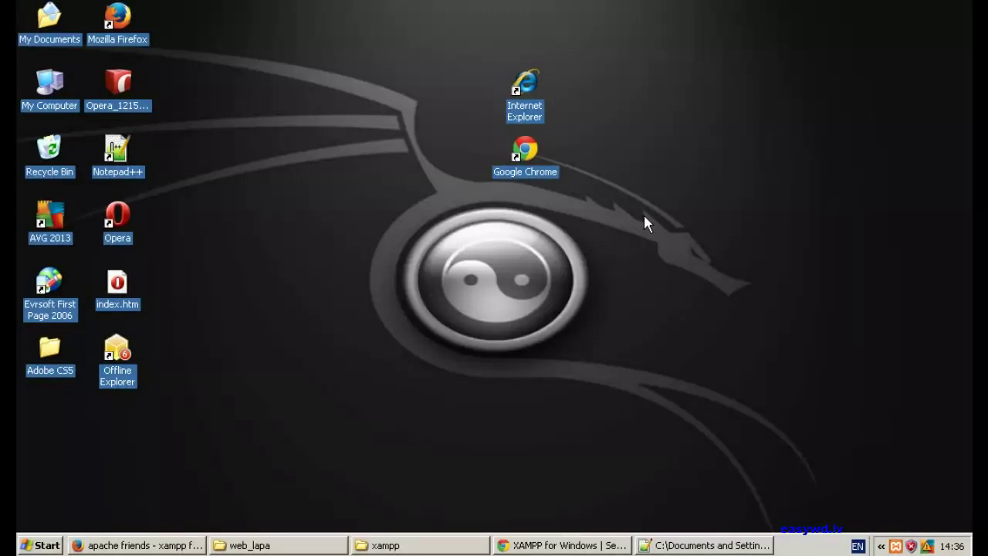
right_click(898, 547)
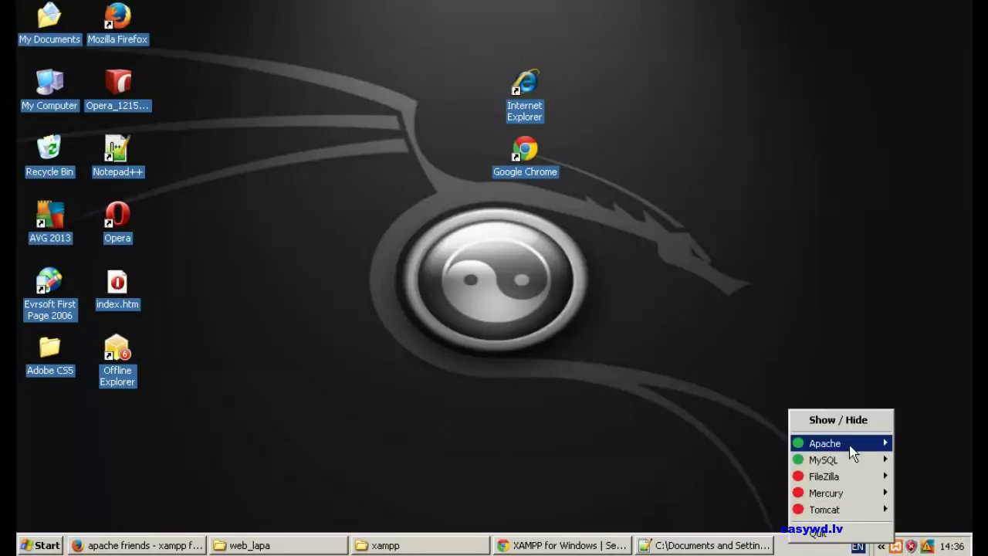
left_click(838, 422)
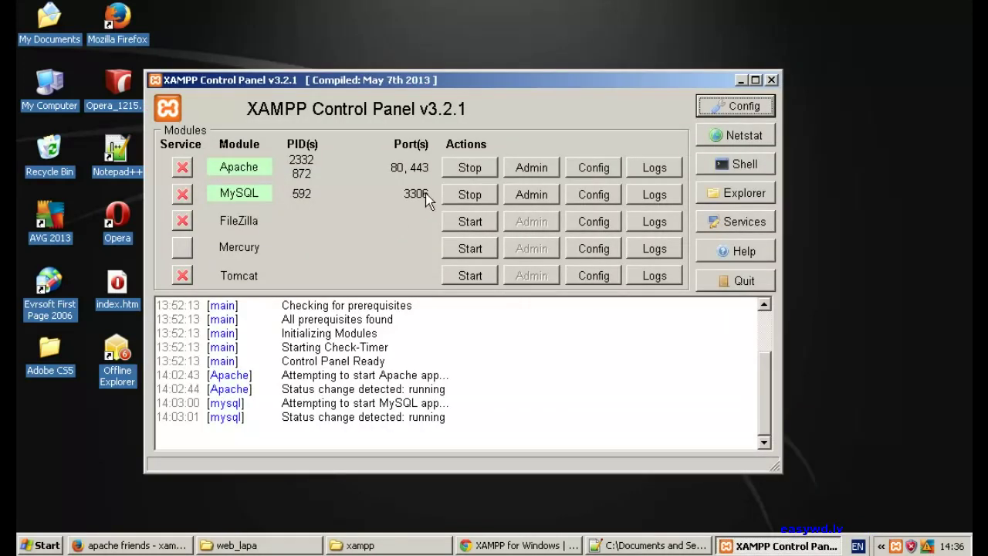
- Stop and restart MySQL so it runs on port 3306, then minimize the panel
left_click(468, 194)
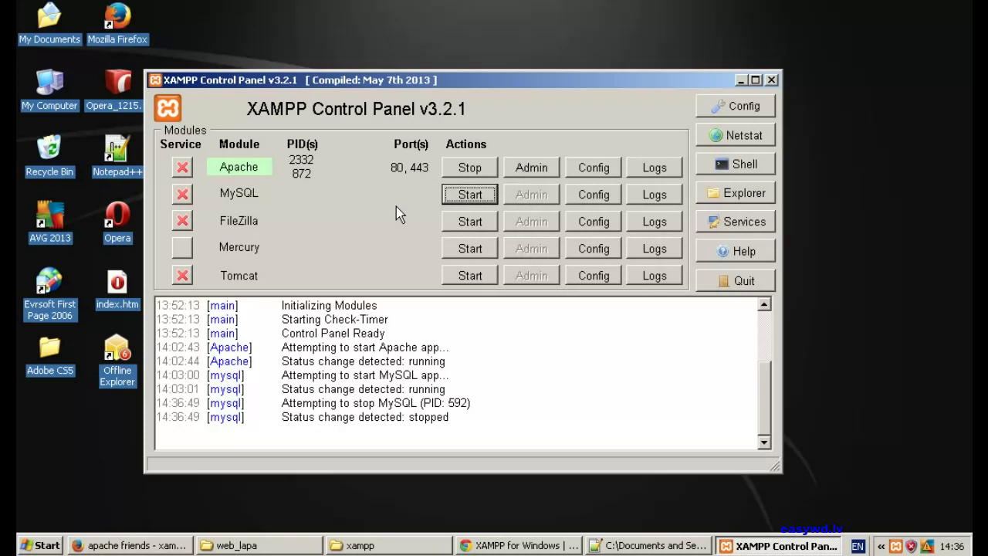
left_click(470, 195)
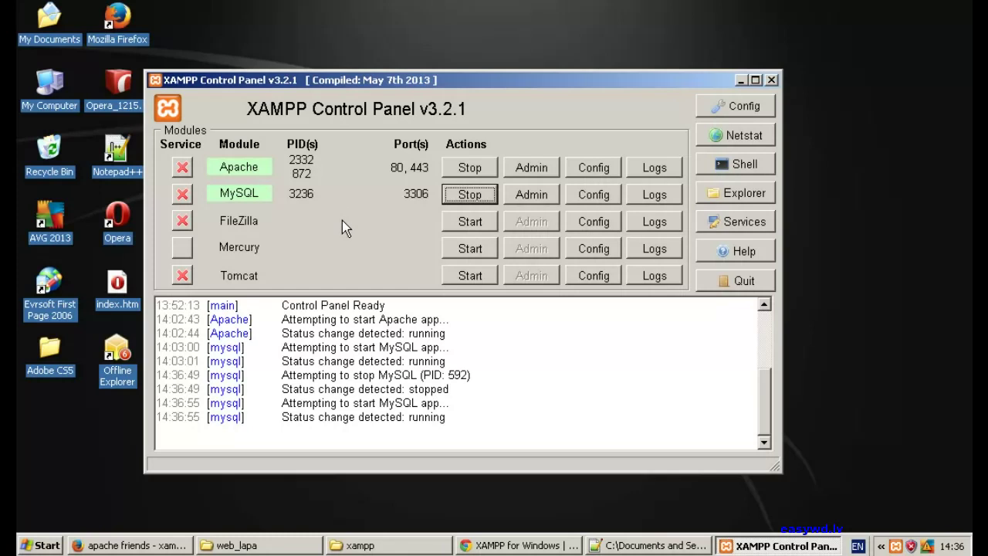
left_click(741, 80)
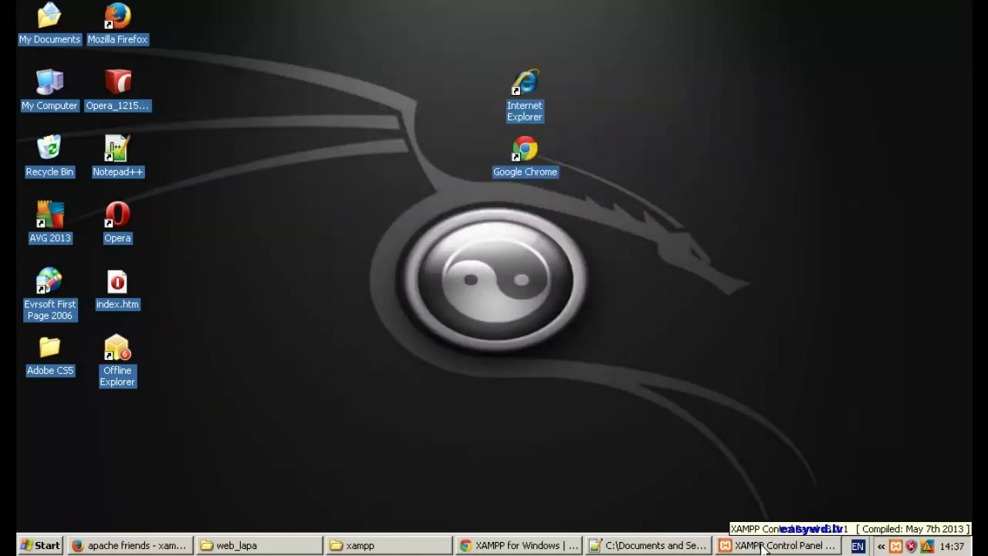
left_click(763, 547)
left_click(763, 546)
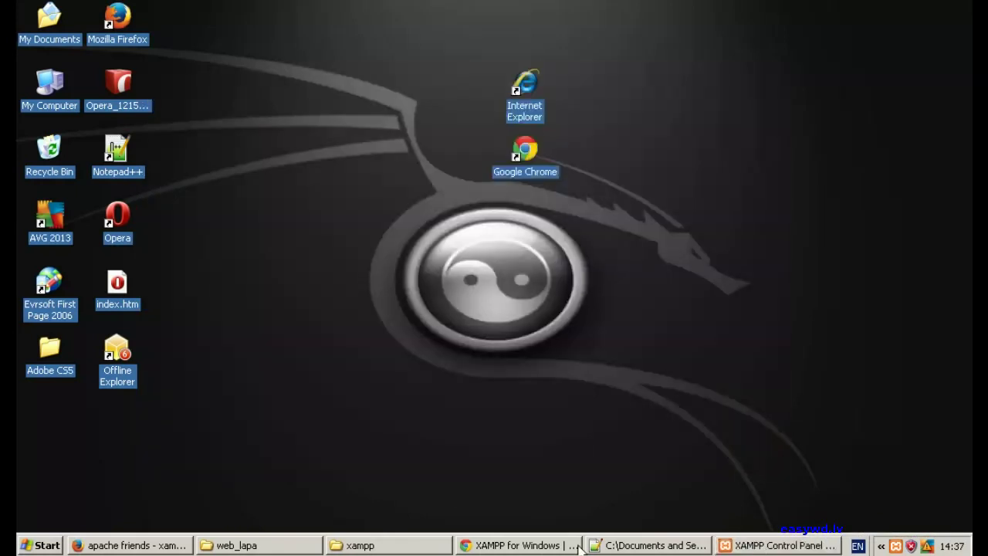
- Back in Chrome, close the XAMPP security page and load localhost in a new tab
left_click(482, 543)
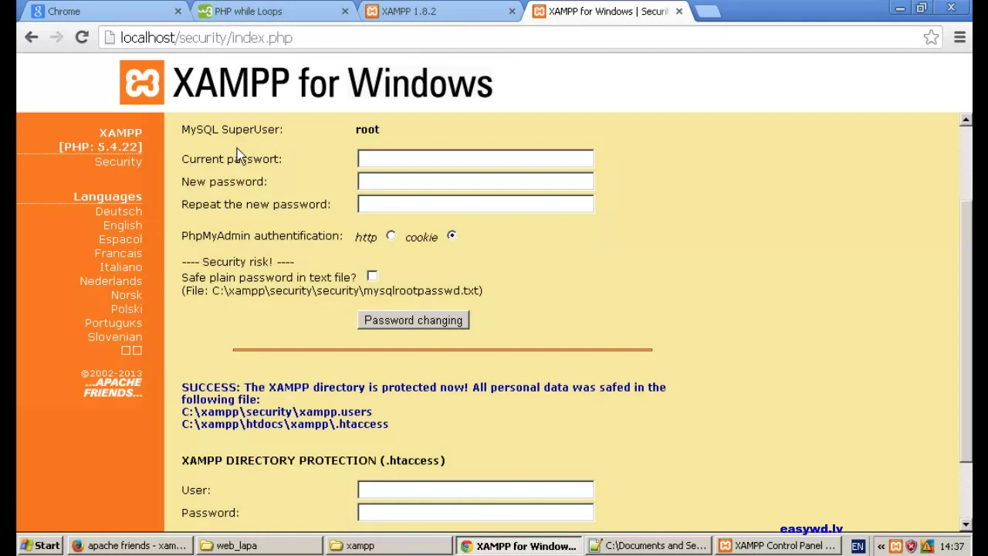
left_click(679, 12)
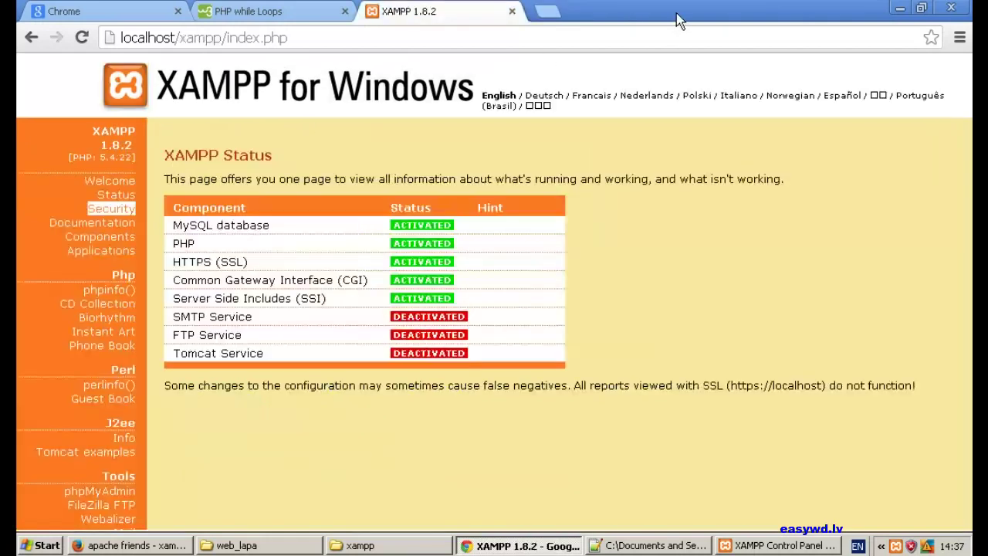
left_click(543, 13)
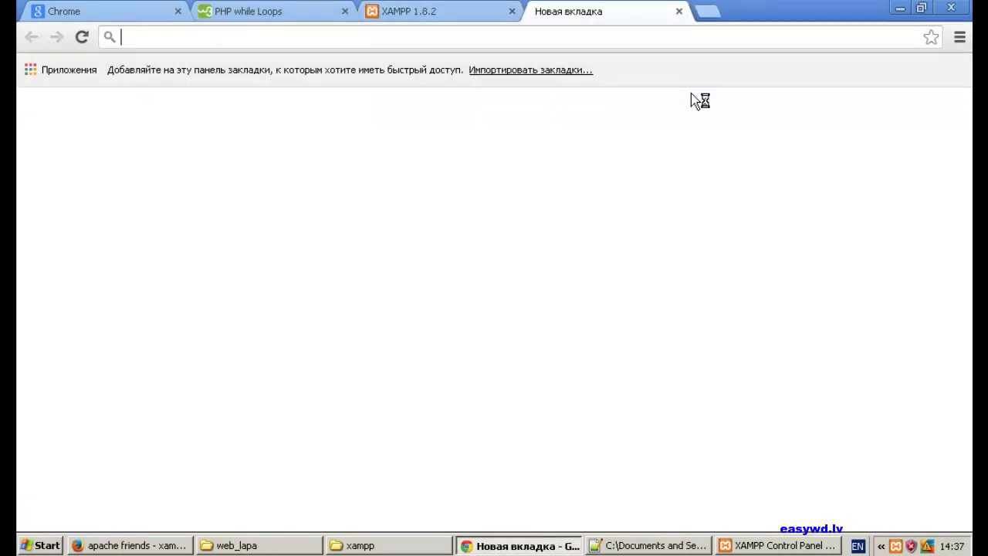
type("localhost")
key("Return")
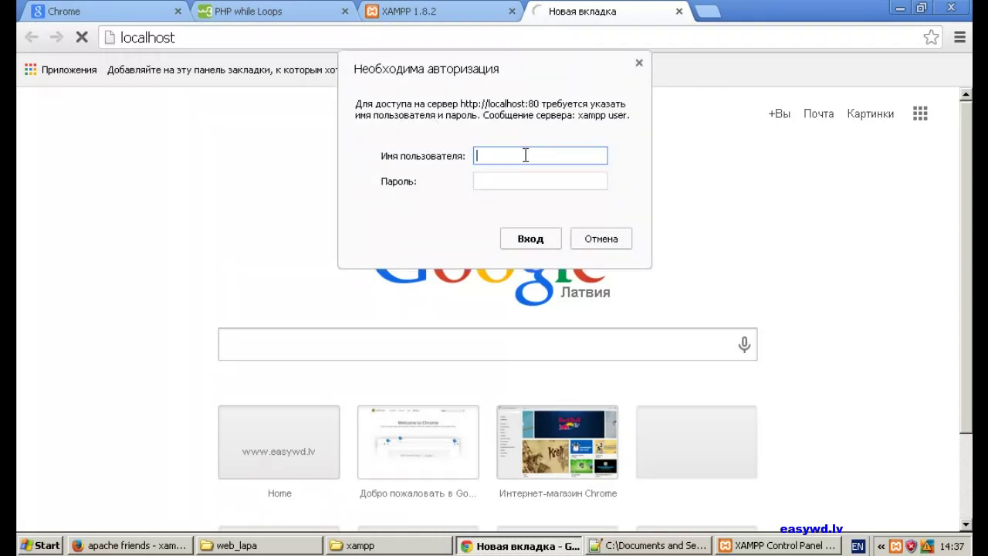
- Sign in as root with the directory password and dismiss the save-password and translate bars
type("root")
key("Tab")
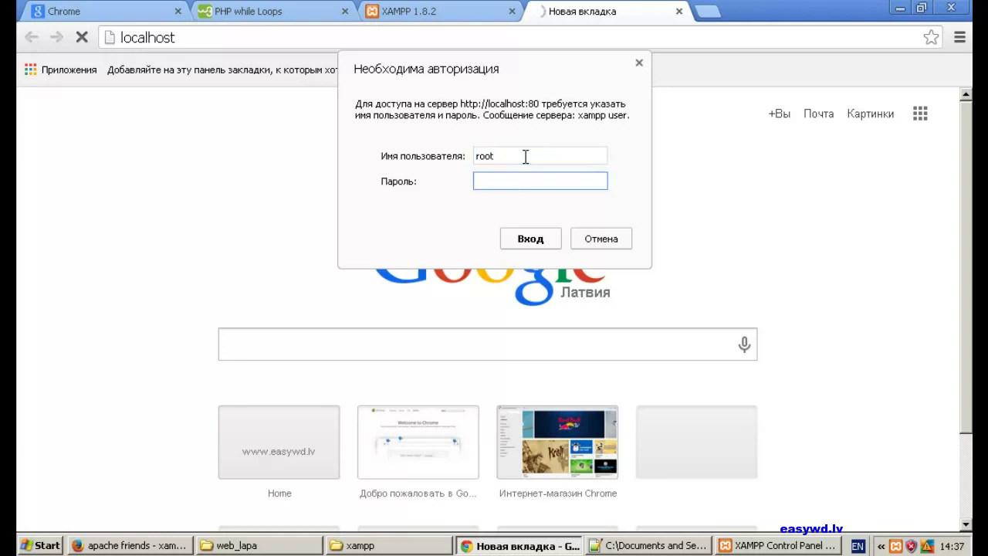
type("*****")
left_click(527, 242)
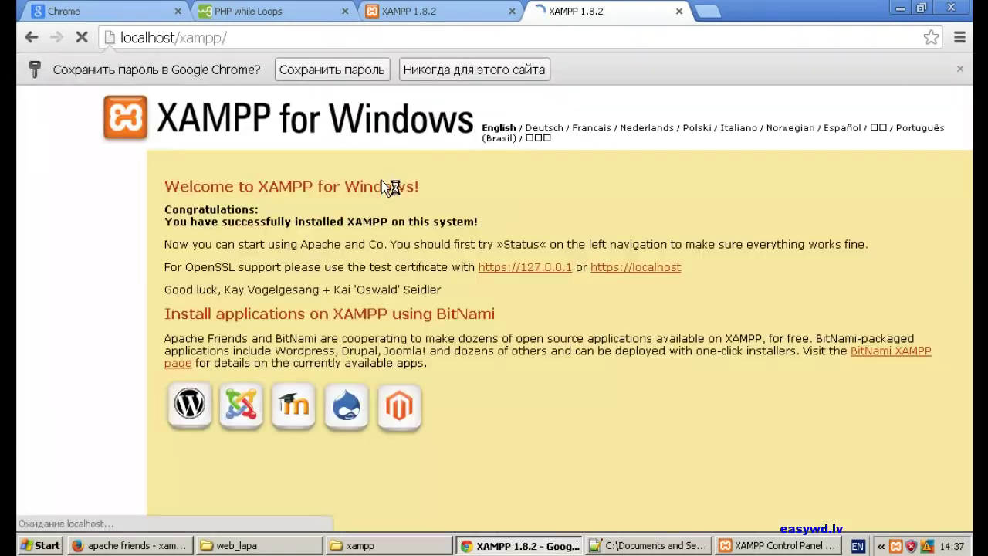
left_click(482, 74)
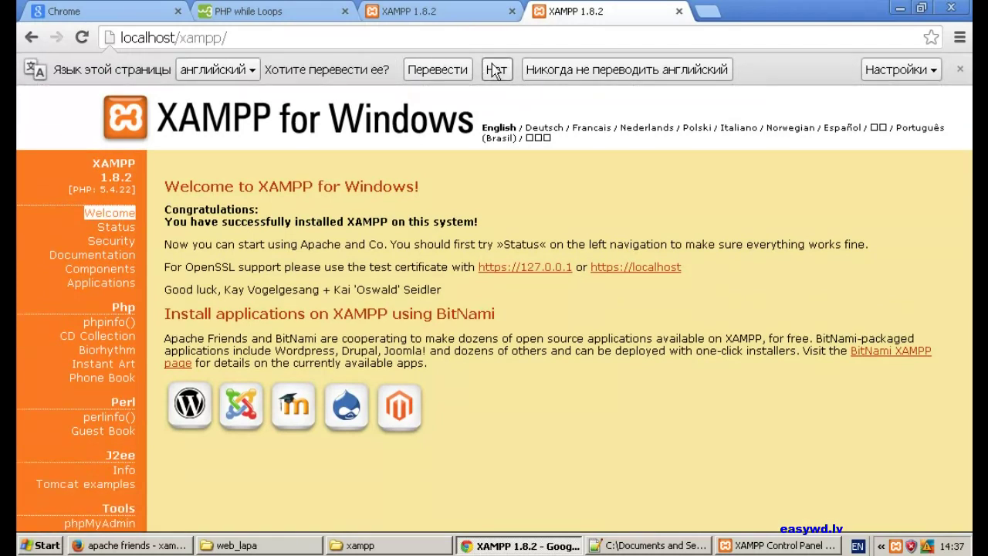
left_click(533, 71)
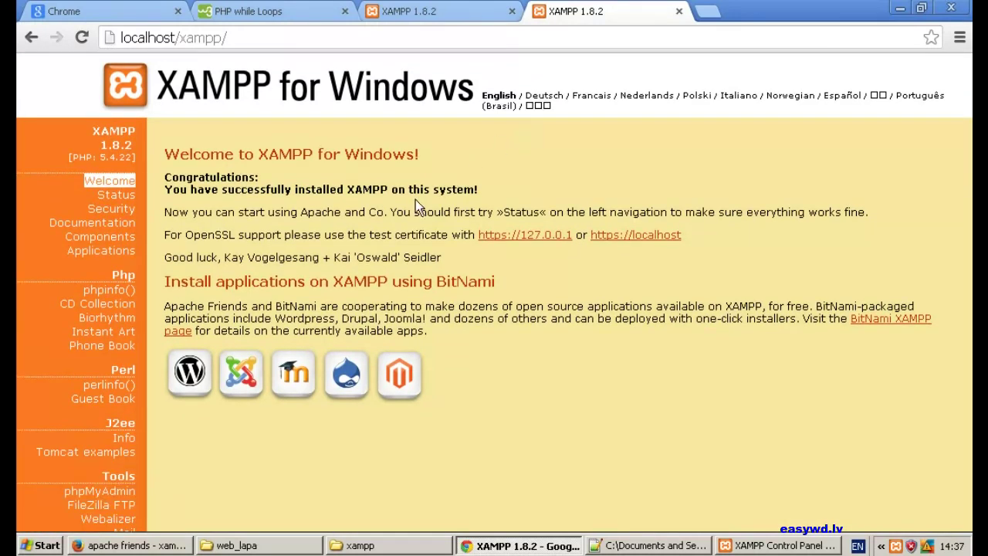
- Check that the Security overview rates the pages, MySQL root and phpMyAdmin as SECURE, then return to the XAMPP 1.8.2 welcome tab
left_click(112, 210)
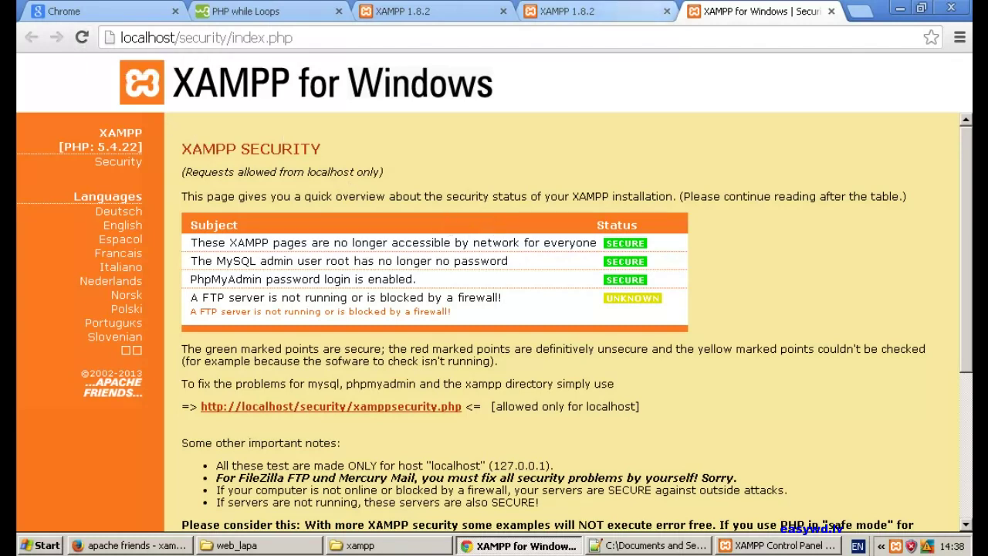
left_click(568, 11)
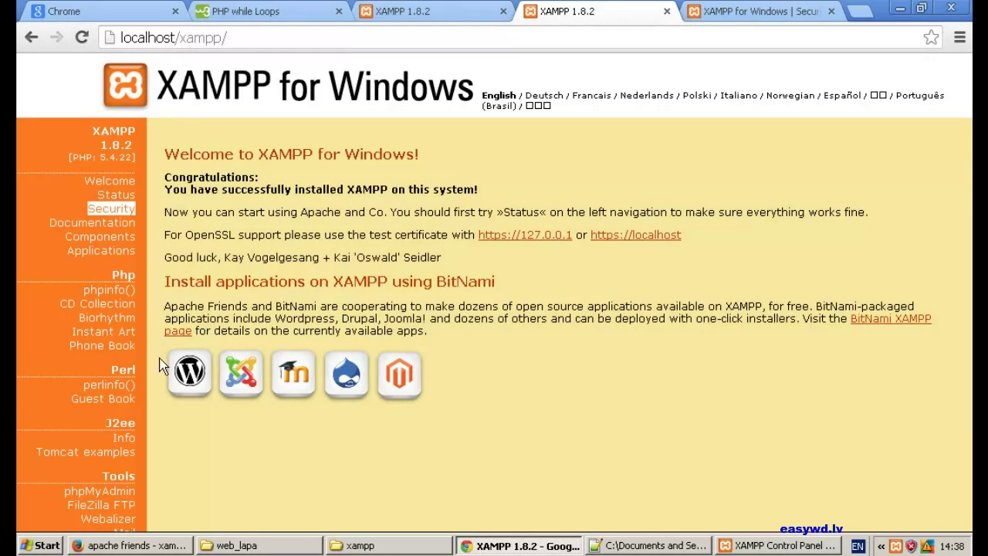
- Open phpMyAdmin and switch its login page language to English (United Kingdom)
left_click(80, 499)
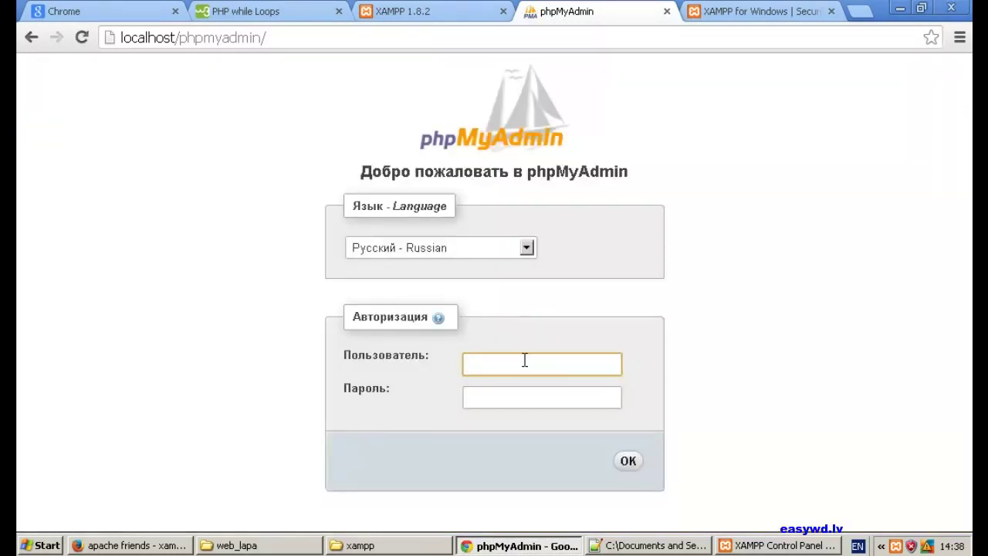
type("root")
key("Tab")
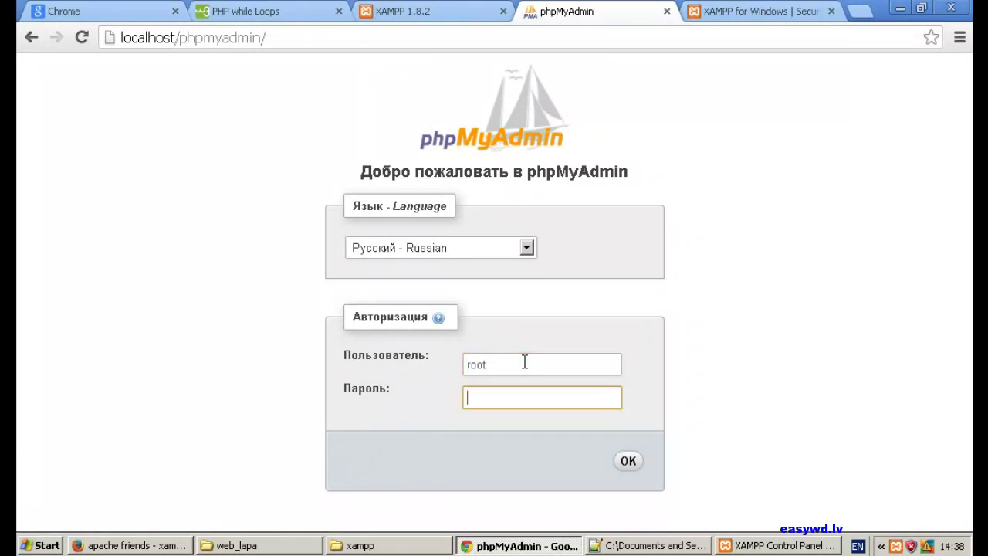
type("12345")
left_click(491, 246)
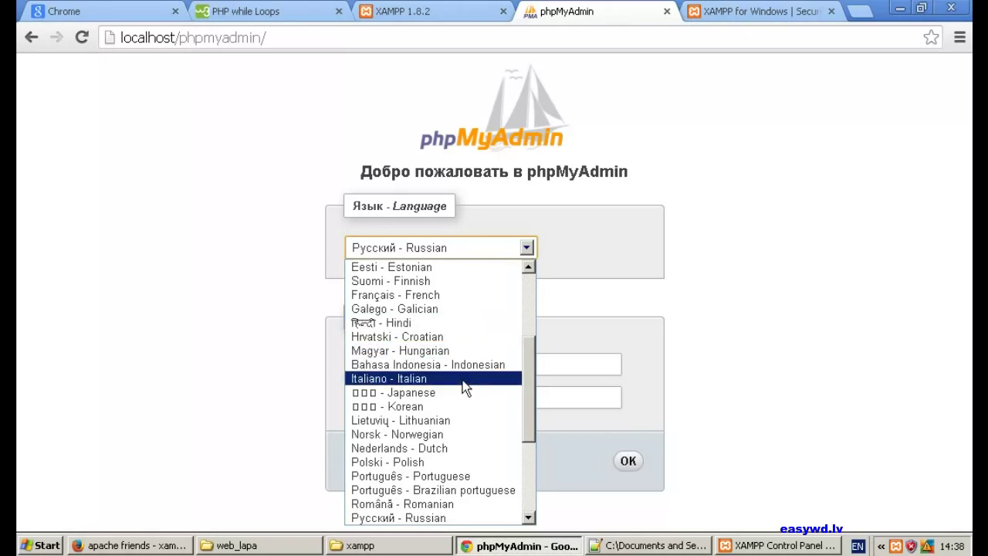
scroll(468, 383, "up", 4)
scroll(465, 384, "down", 4)
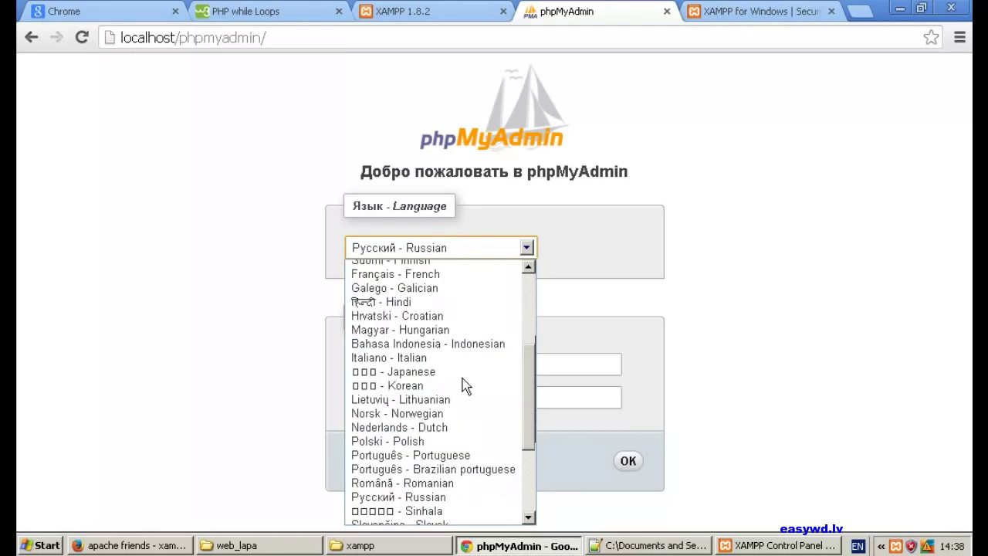
scroll(448, 390, "down", 2)
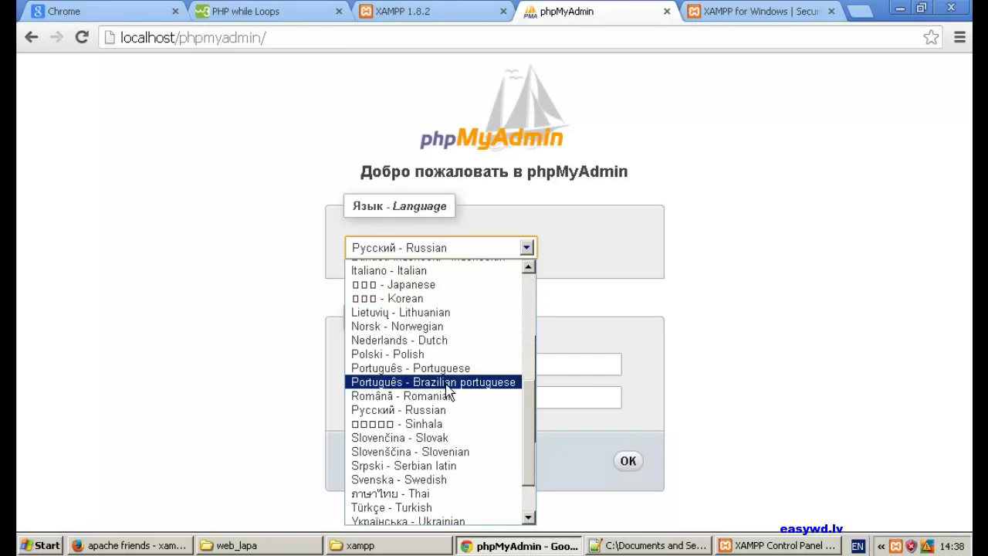
scroll(447, 391, "down", 2)
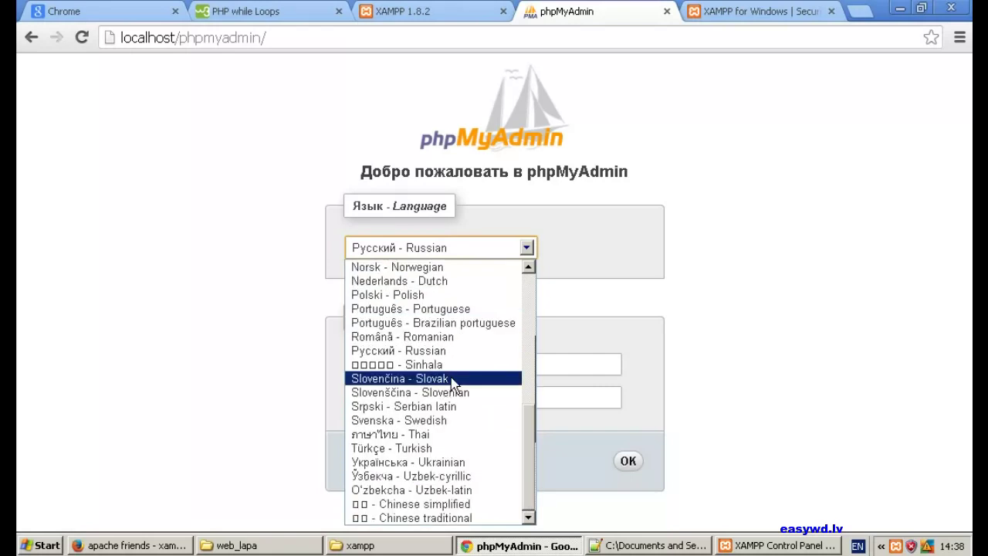
scroll(451, 379, "up", 2)
scroll(450, 377, "up", 4)
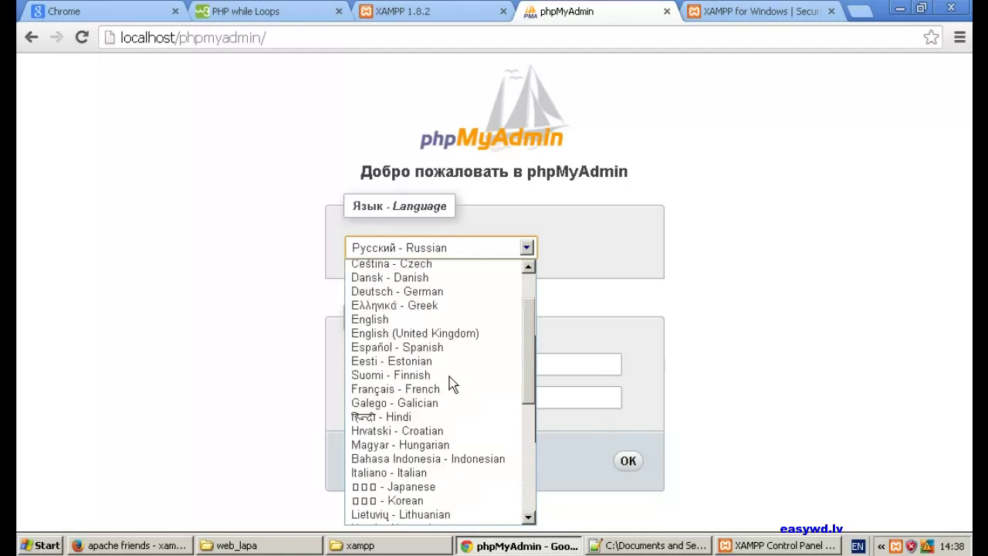
left_click(395, 333)
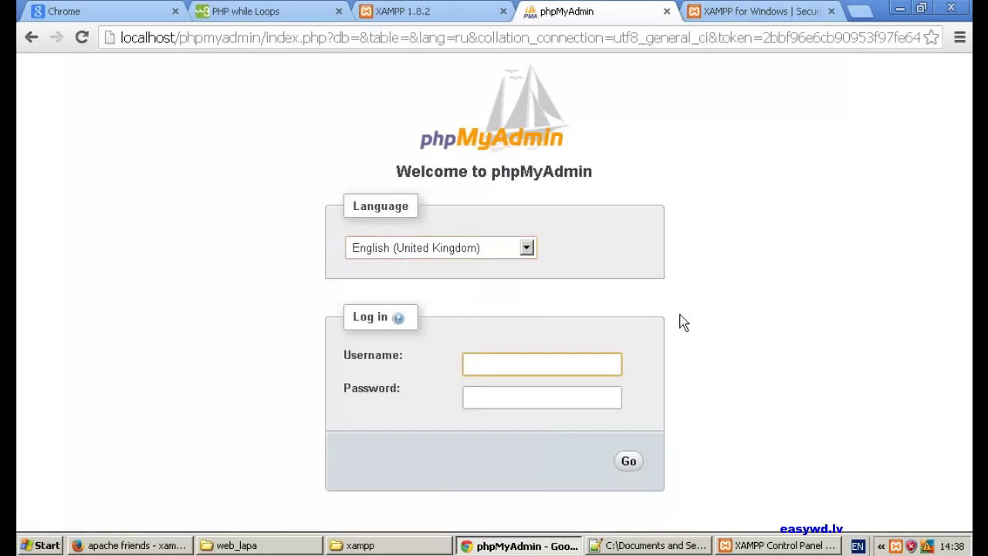
- Log in to phpMyAdmin as root with the new MySQL password
type("root")
key("Tab")
type("•••••")
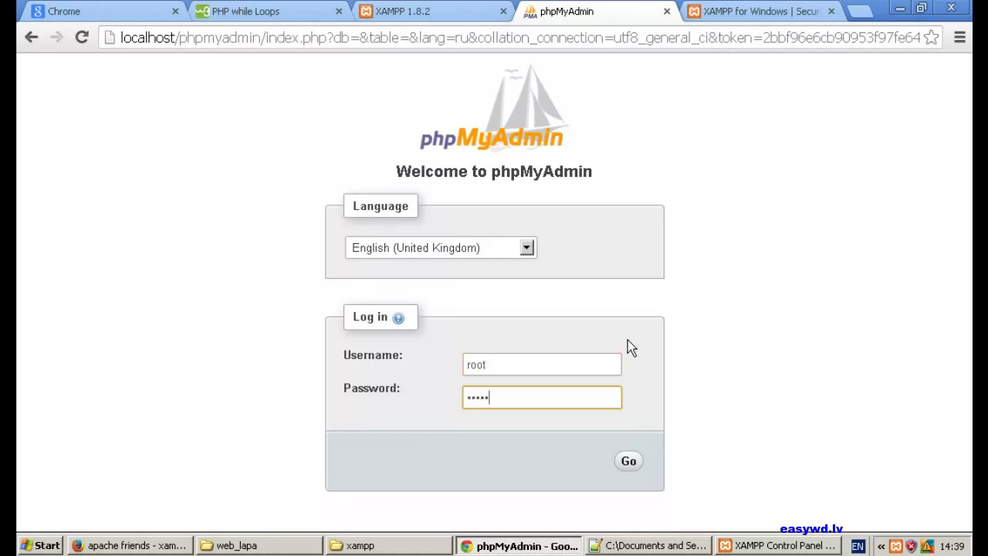
left_click(628, 461)
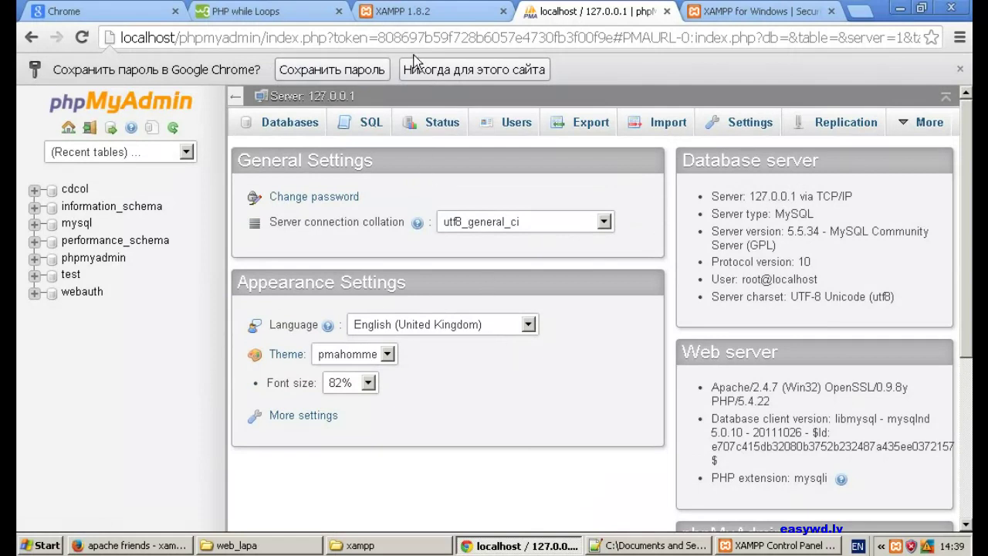
- Decline saving the password and review the Database server details: MySQL 5.5.34 on 127.0.0.1, root@localhost
left_click(456, 71)
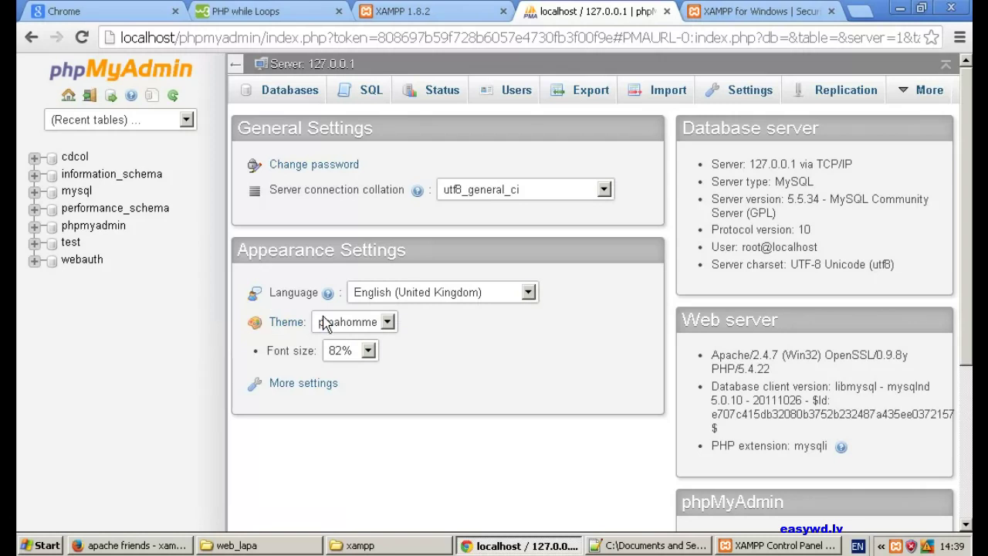
left_click_drag(698, 185, 795, 266)
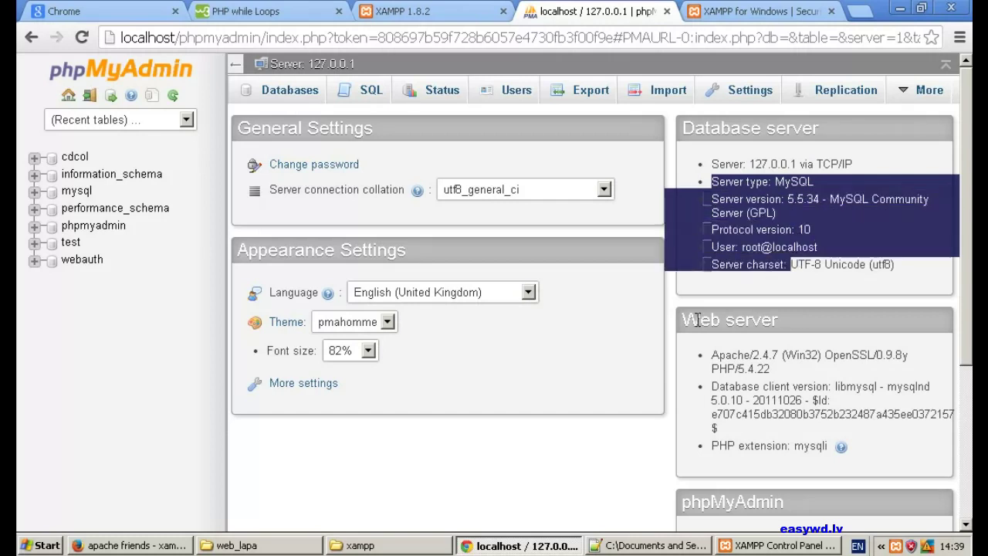
left_click(655, 338)
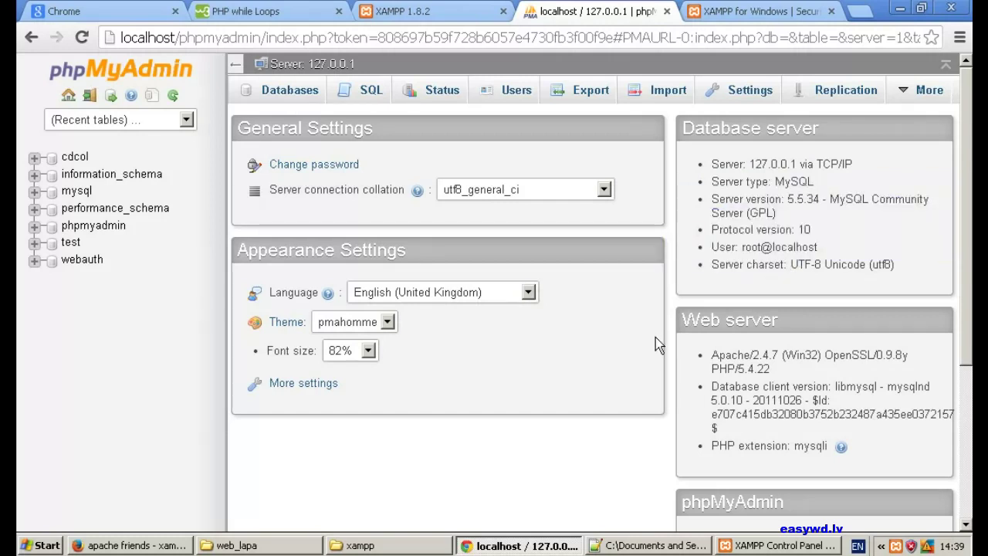